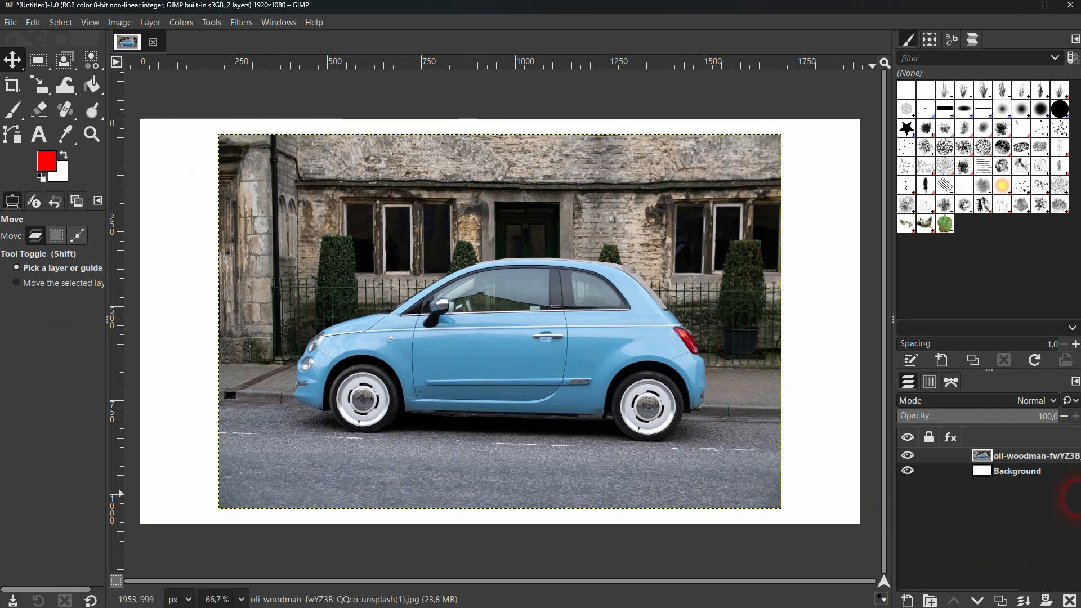
Rename the car photo layer as image.
double_click(1023, 457)
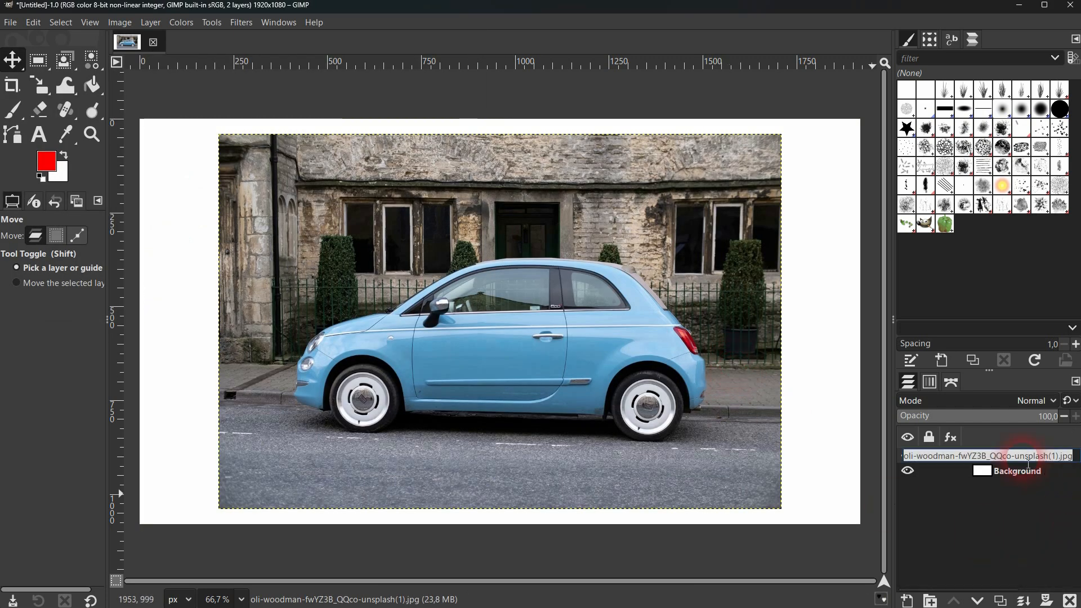
type("imaeg")
key("Return")
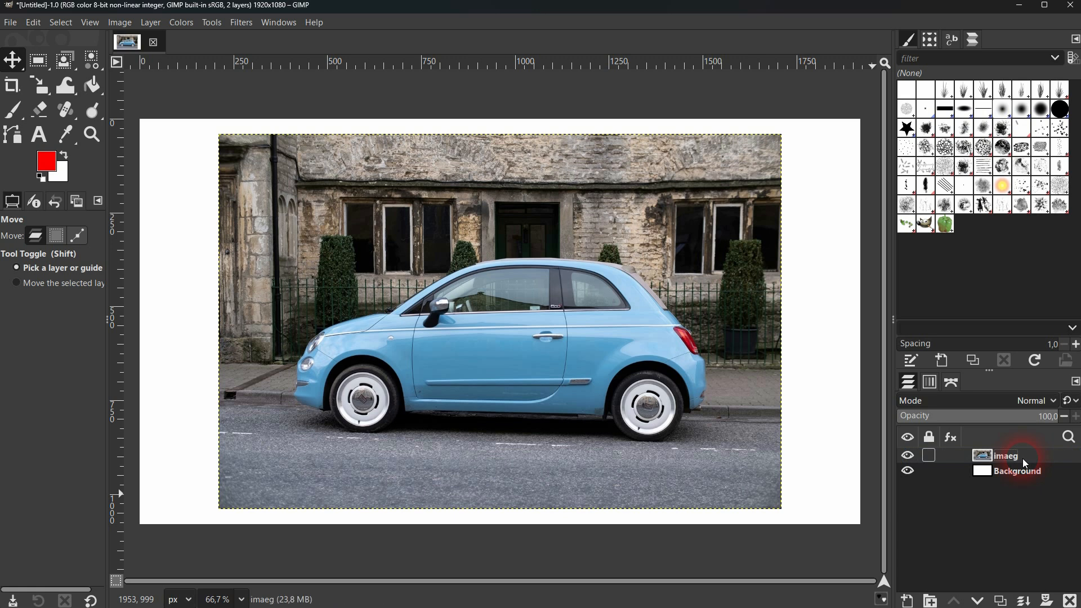
double_click(1007, 459)
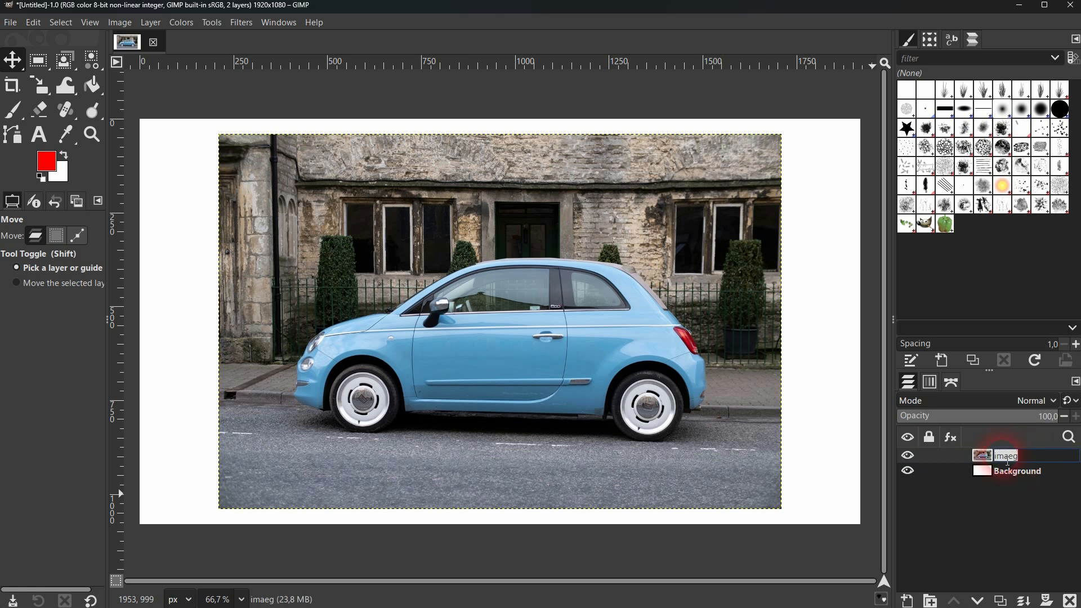
type("image")
key("Return")
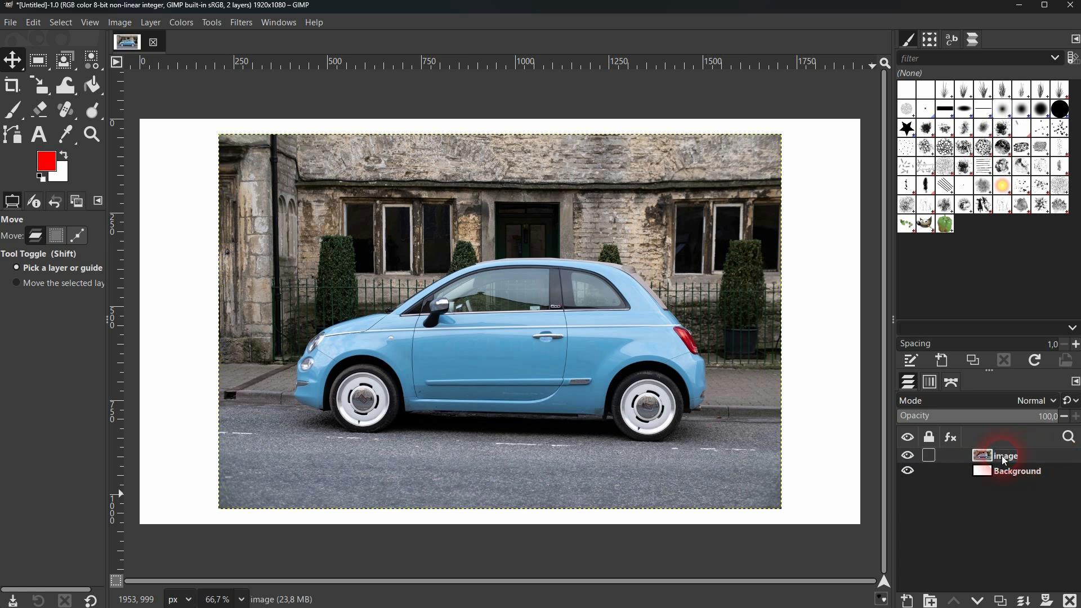
Rename the Background layer as bg.
double_click(1026, 474)
type("bg")
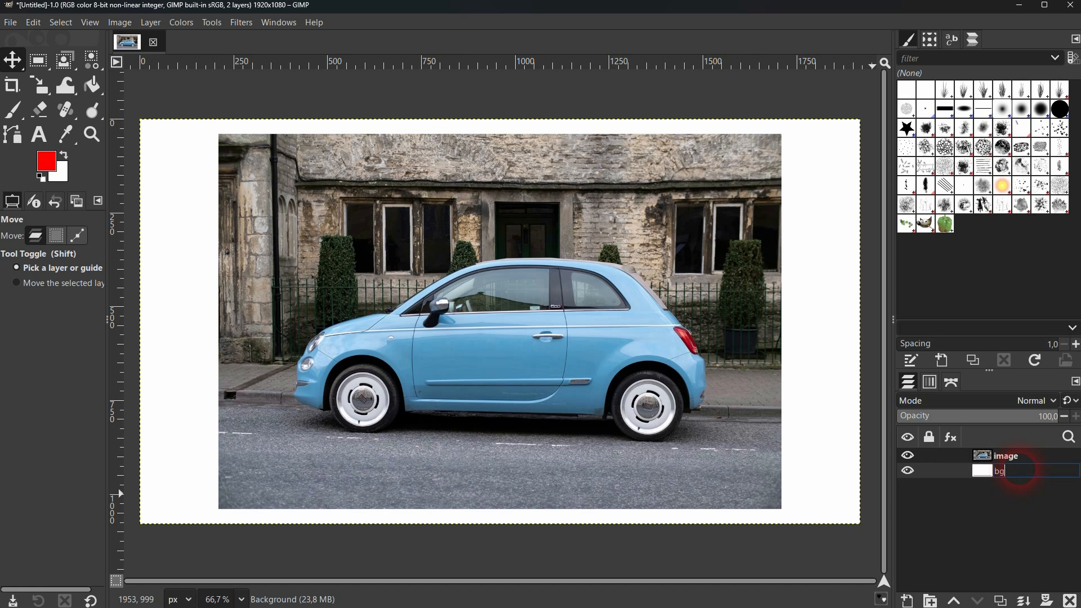
key("Return")
Hide and show again the image layer, and do the same with the bg layer.
left_click(904, 457)
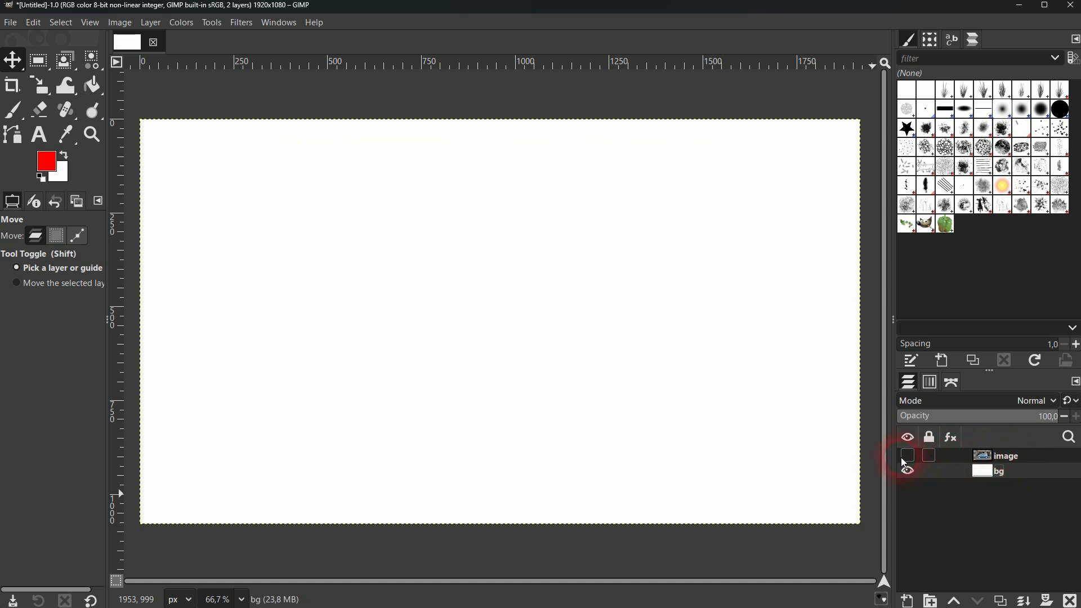
left_click(905, 458)
left_click(908, 472)
left_click(908, 473)
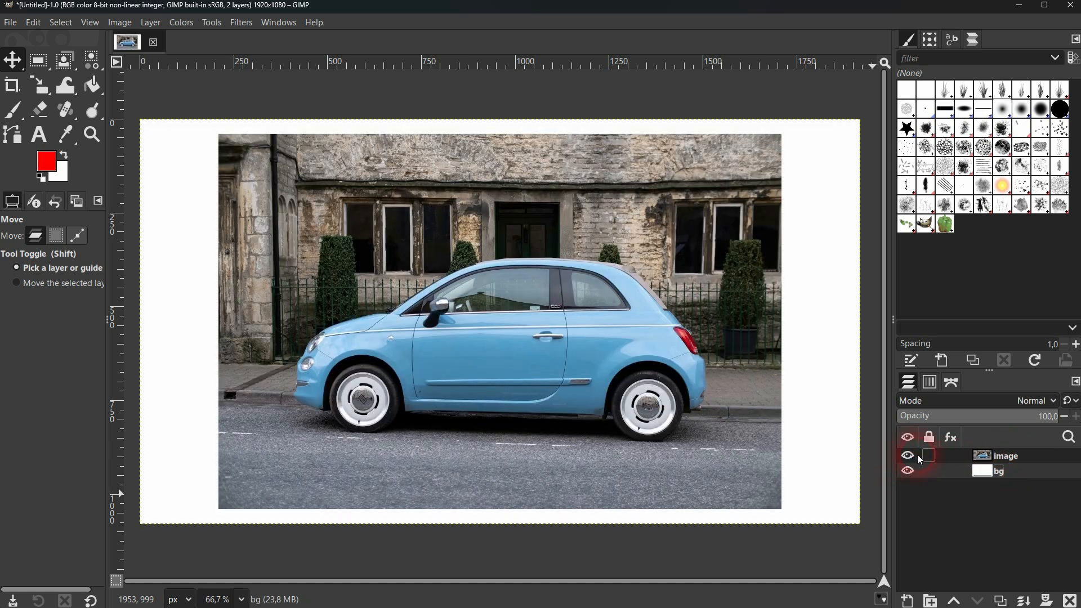
Delete the image layer and the bg layer, and undo both deletions.
left_click(1003, 458)
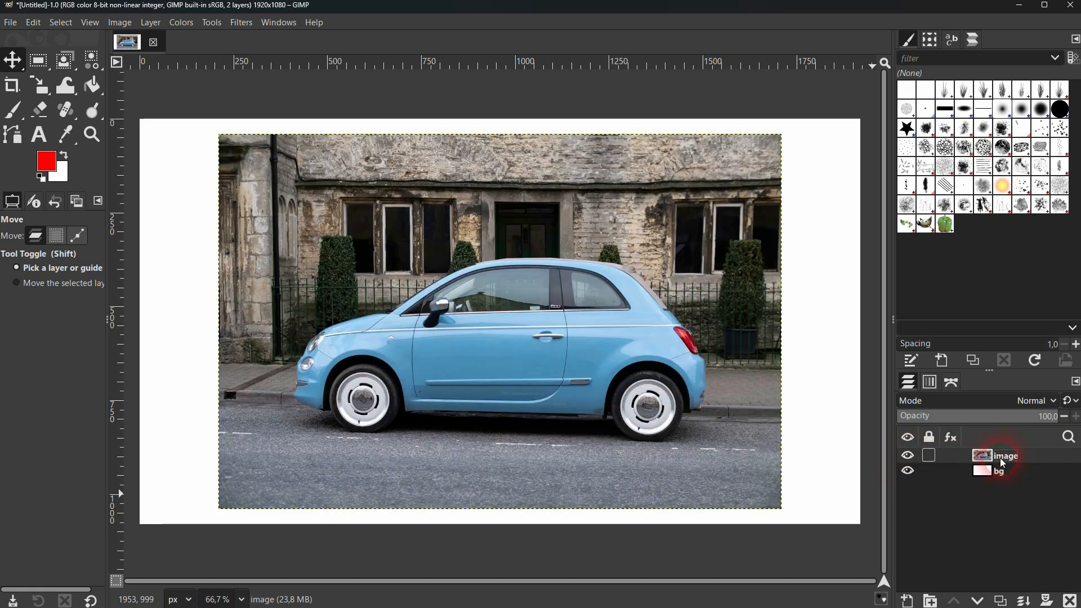
left_click(1070, 601)
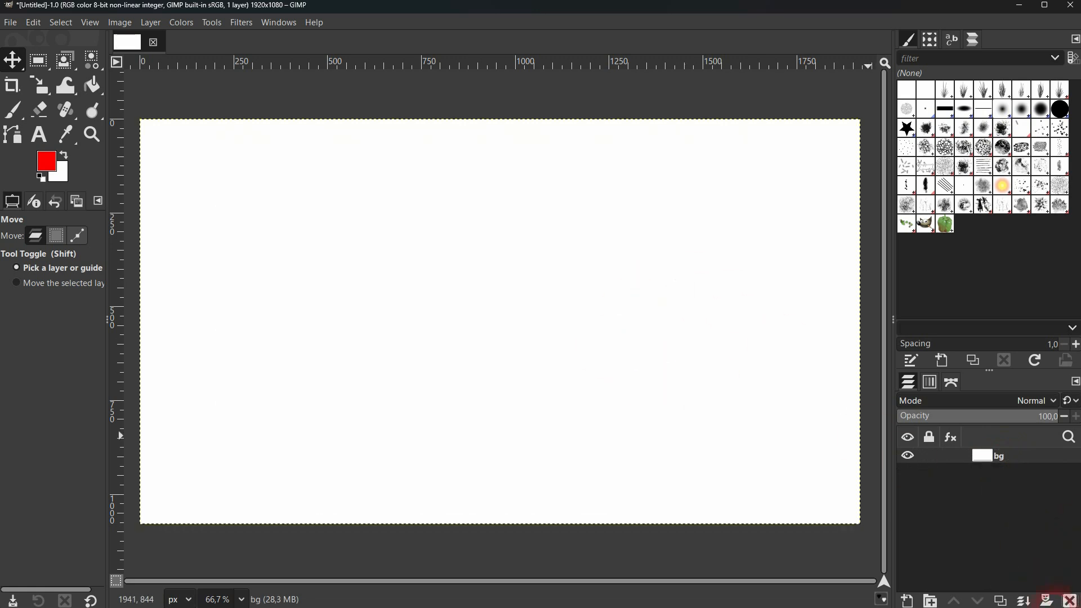
left_click(1070, 600)
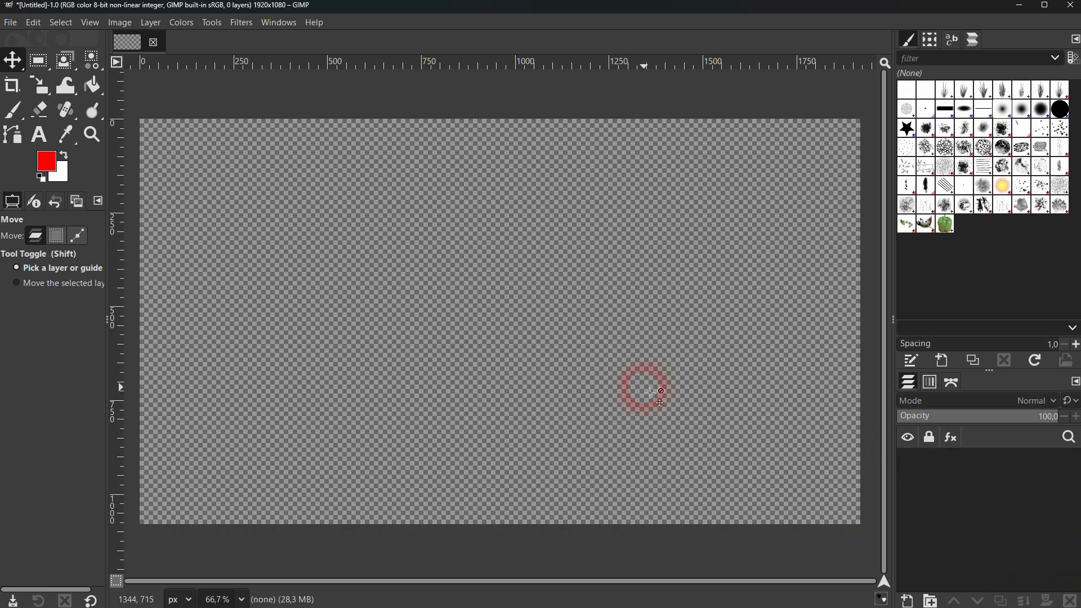
key("ctrl+z")
key("ctrl+z")
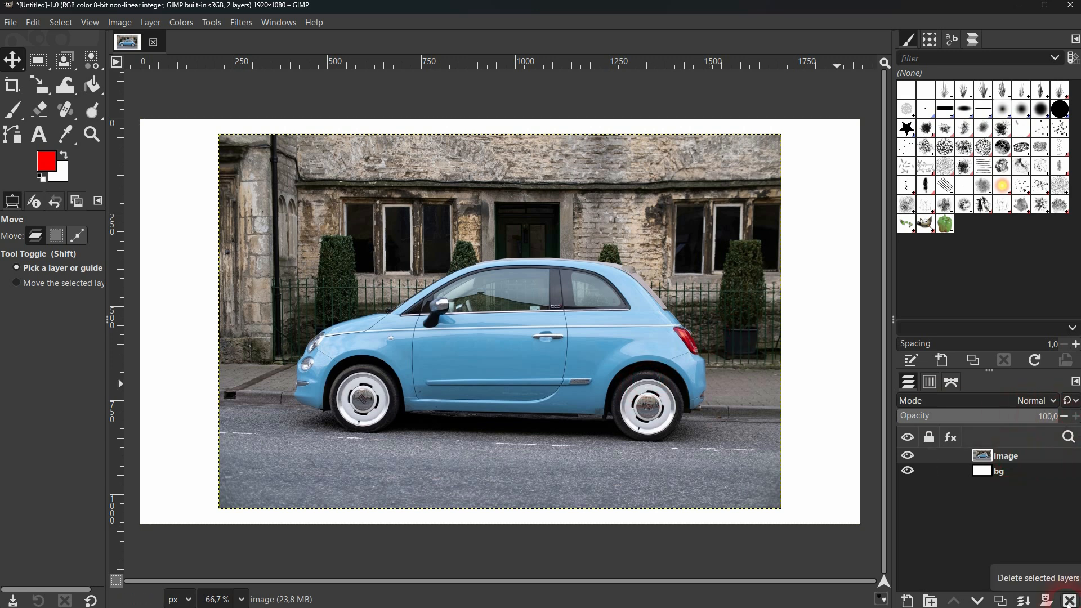
Paint a red freehand stroke across the car on the image layer with the Paintbrush, and undo it.
left_click(1012, 472)
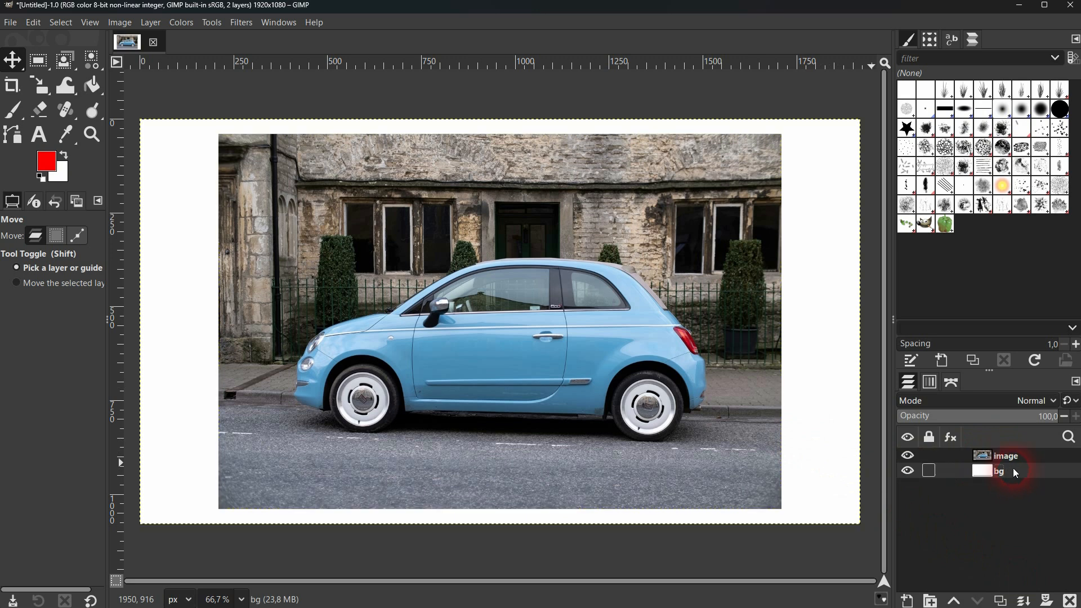
left_click(1008, 459)
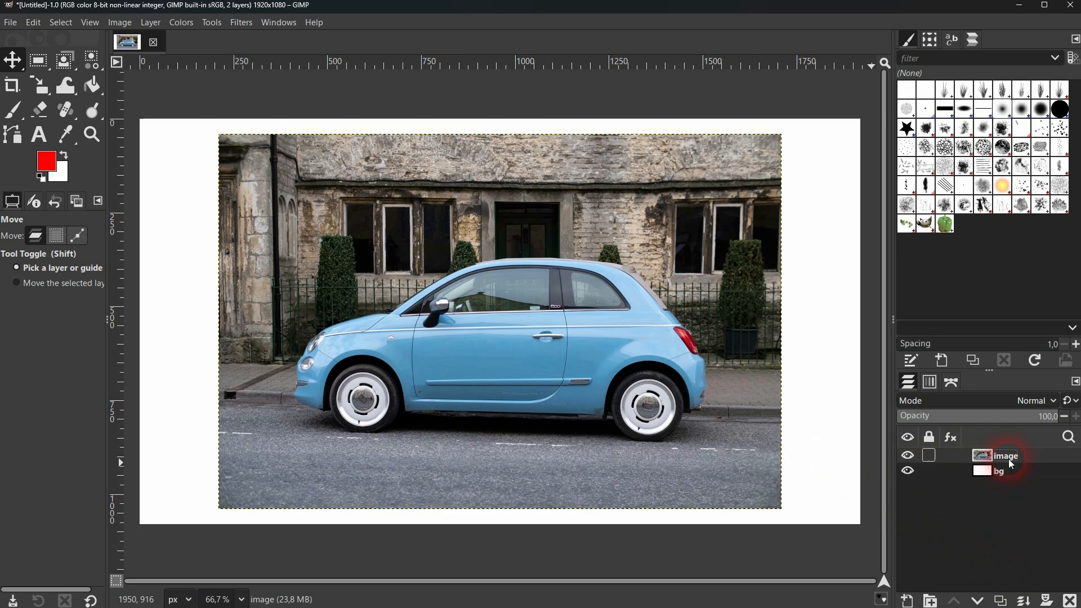
left_click(16, 114)
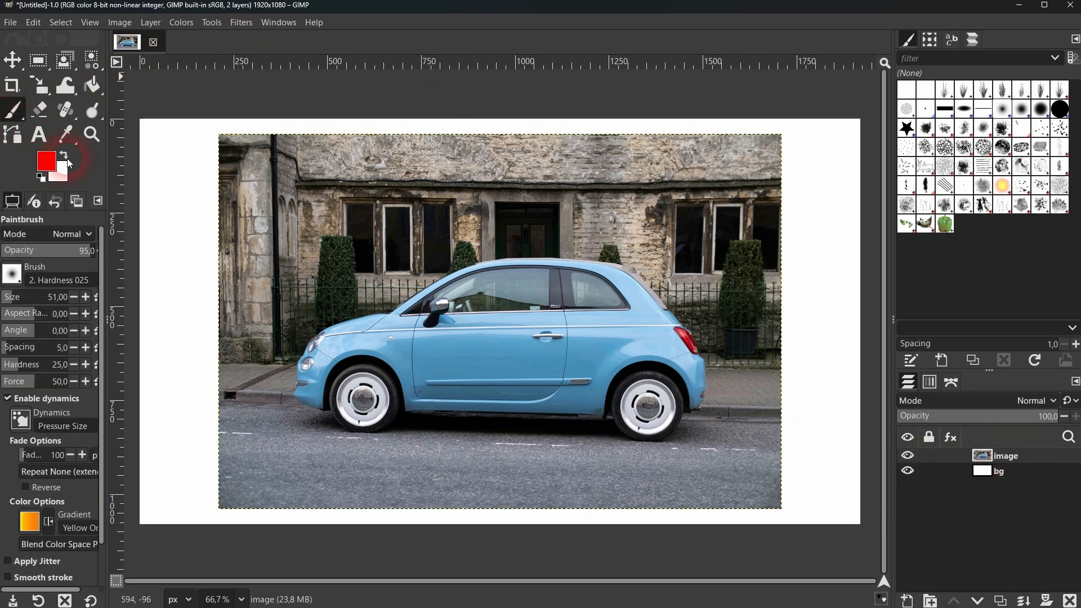
mouse_move(514, 292)
left_mouse_down()
mouse_move(530, 342)
mouse_move(667, 349)
mouse_move(652, 394)
mouse_move(691, 377)
left_mouse_up()
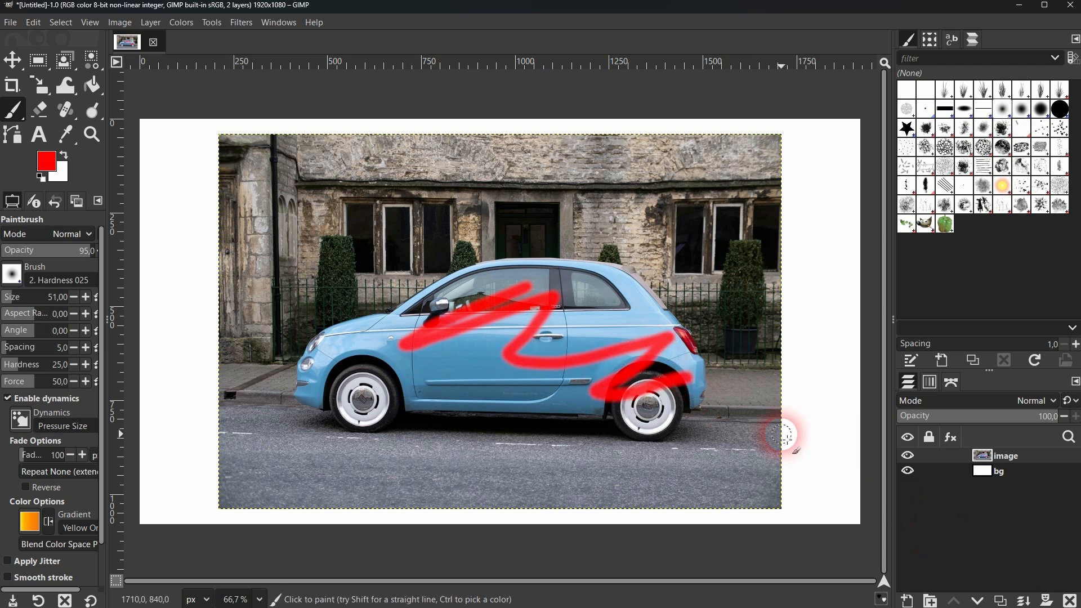
key("ctrl")
key("ctrl+z")
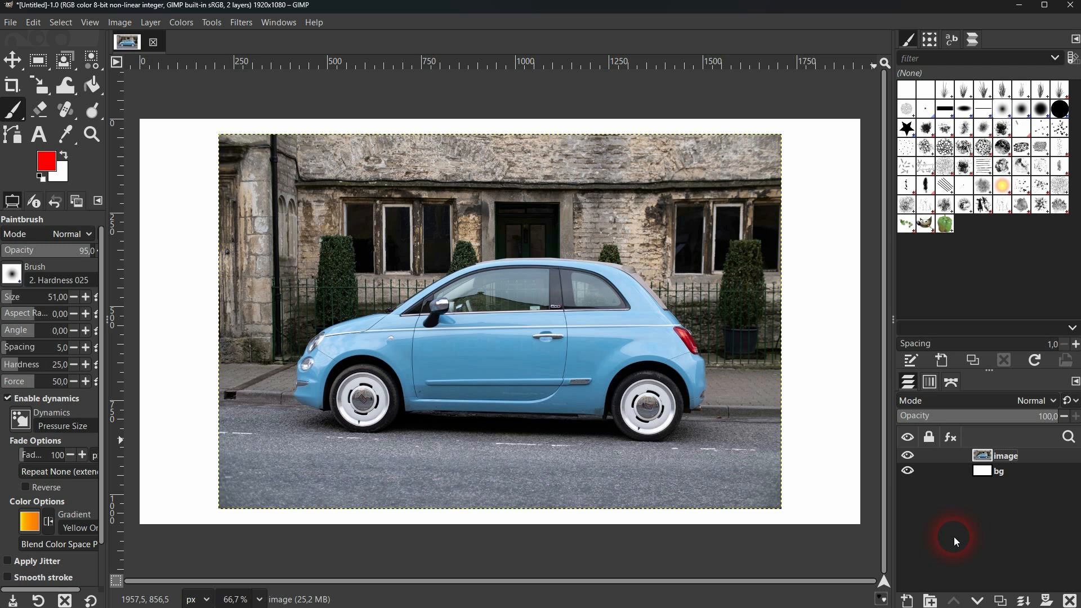
Paint a red zigzag stroke on the bg layer and check it by temporarily hiding the image layer.
left_click(1001, 472)
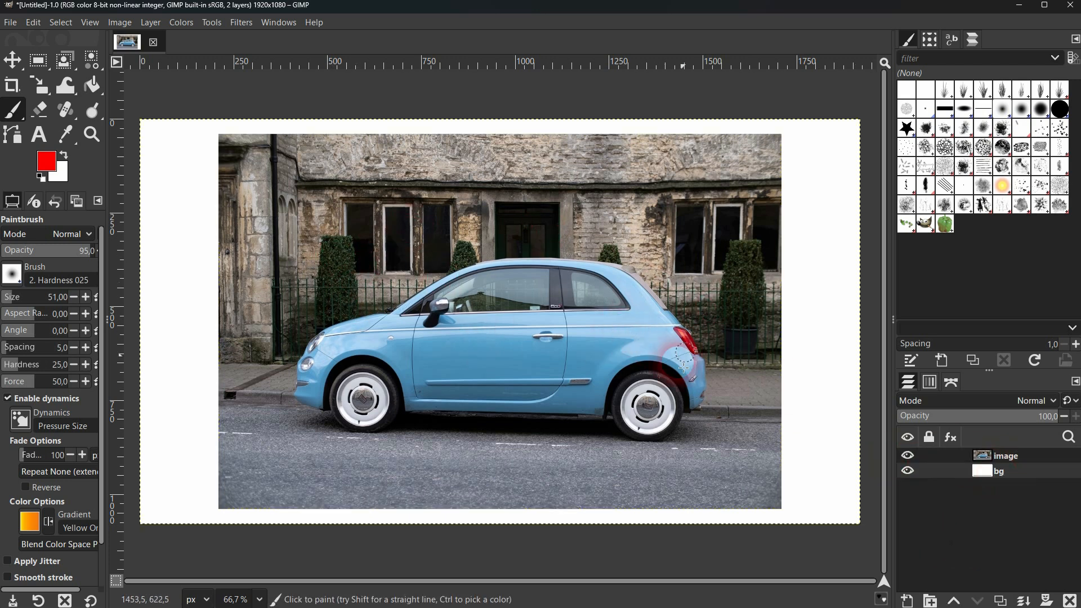
left_click(908, 456)
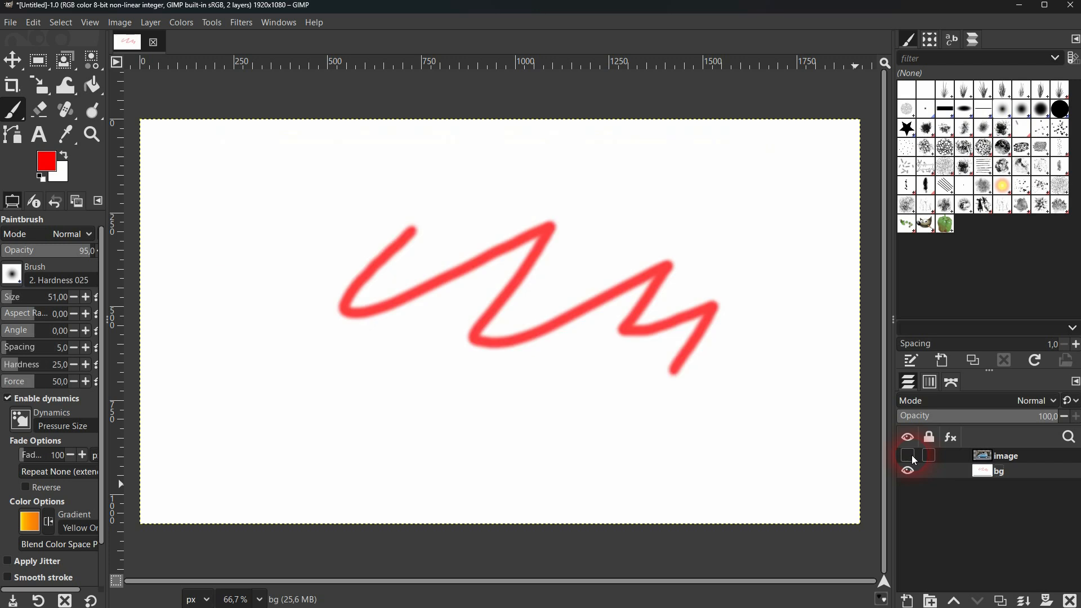
left_click(909, 456)
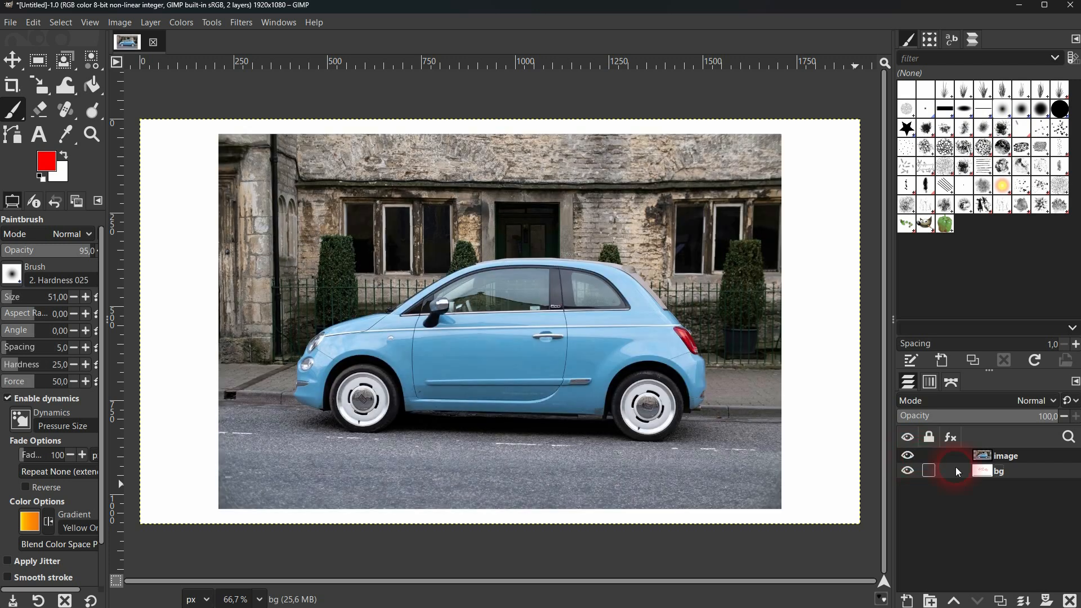
Add the red text EXAMPLE over the car's door in Monospace at 62 px, and return to the Move tool.
left_click(1008, 456)
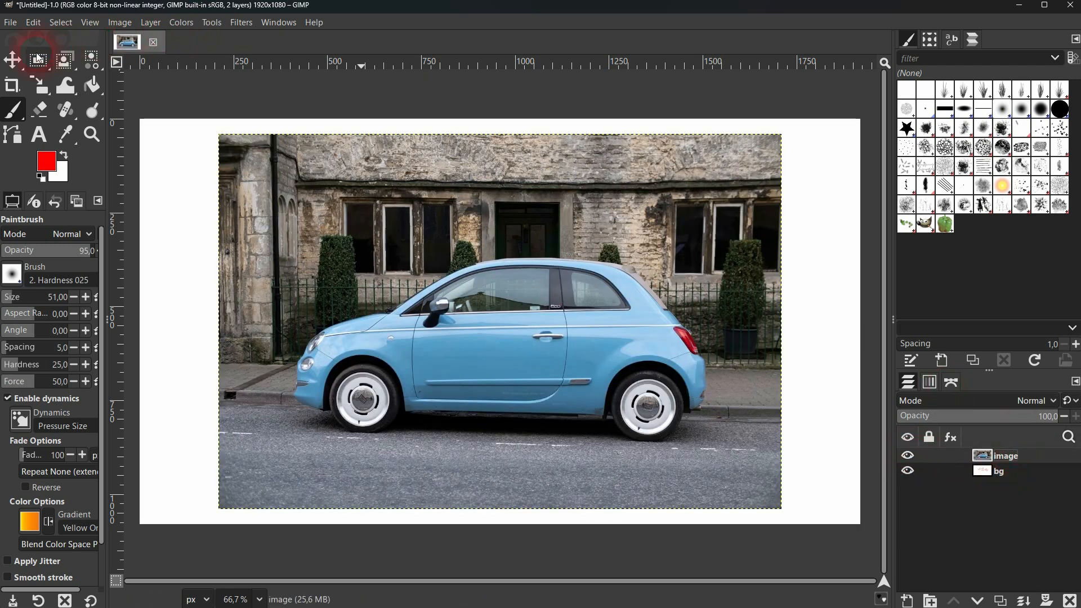
left_click(12, 60)
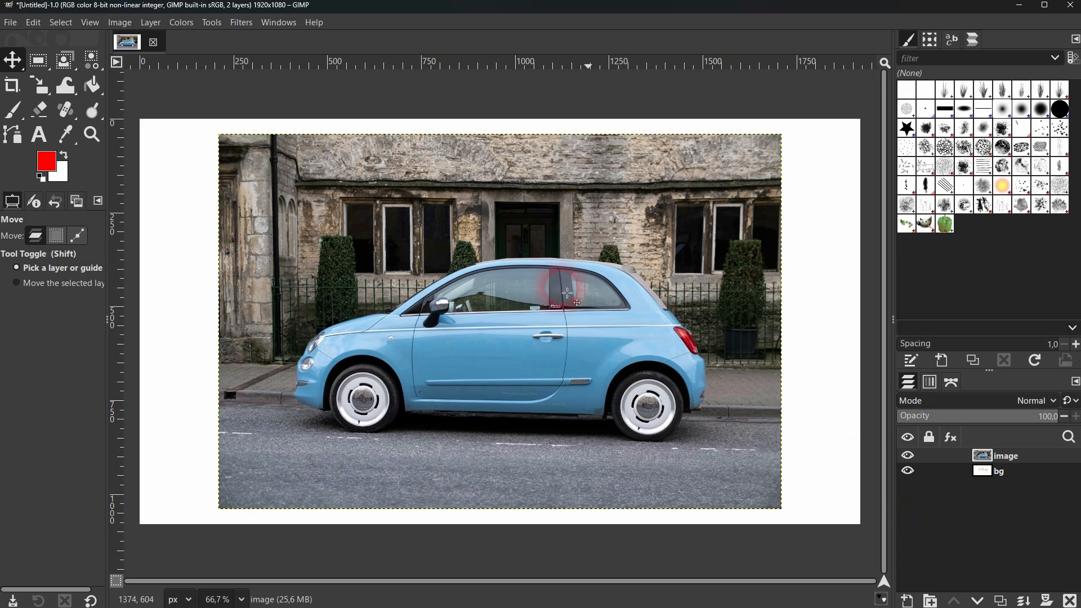
left_click(39, 134)
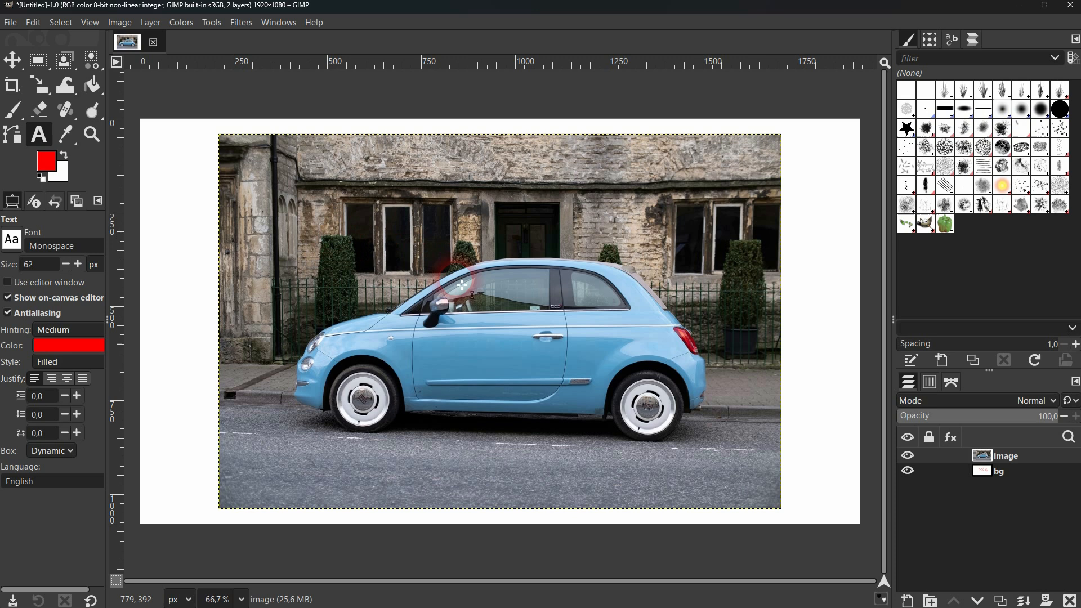
left_click(499, 308)
type("EXAMPLE")
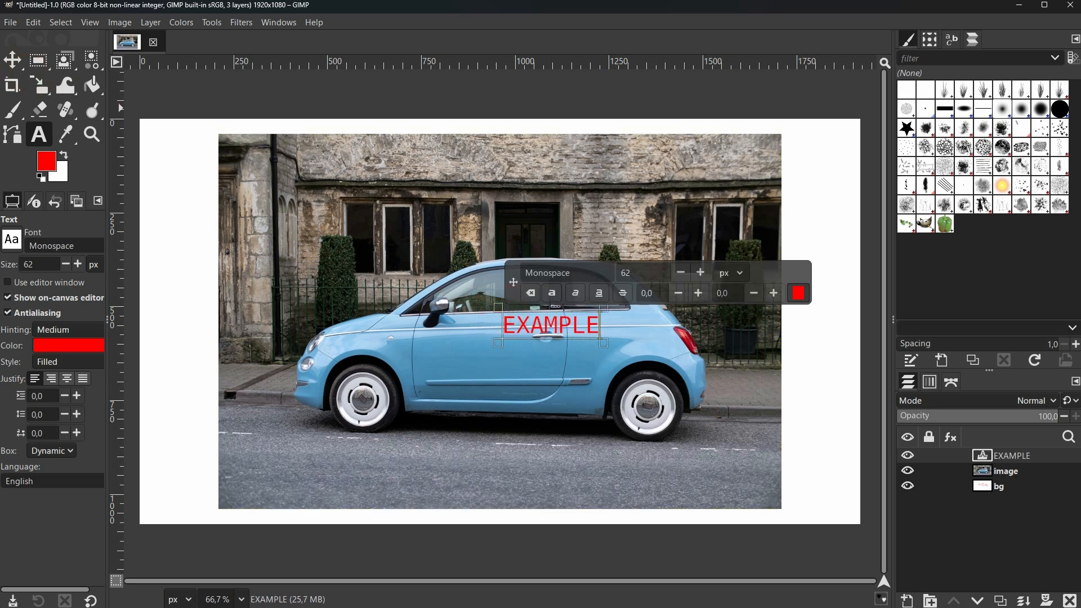
left_click(13, 59)
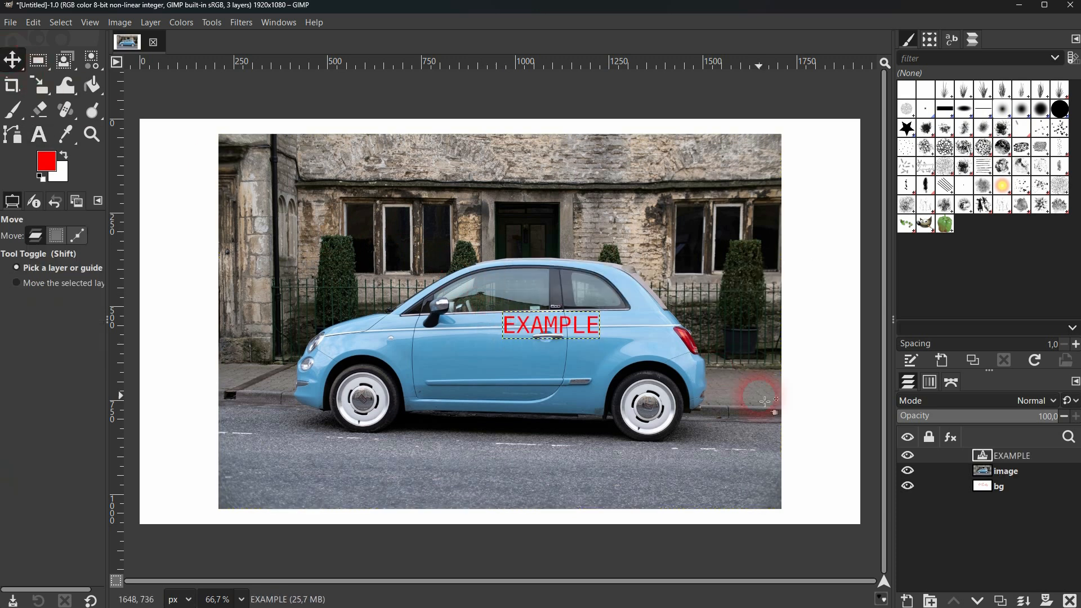
Hide and show the EXAMPLE text layer, and lower it to the bottom of the layer stack and back to the top.
left_click(908, 456)
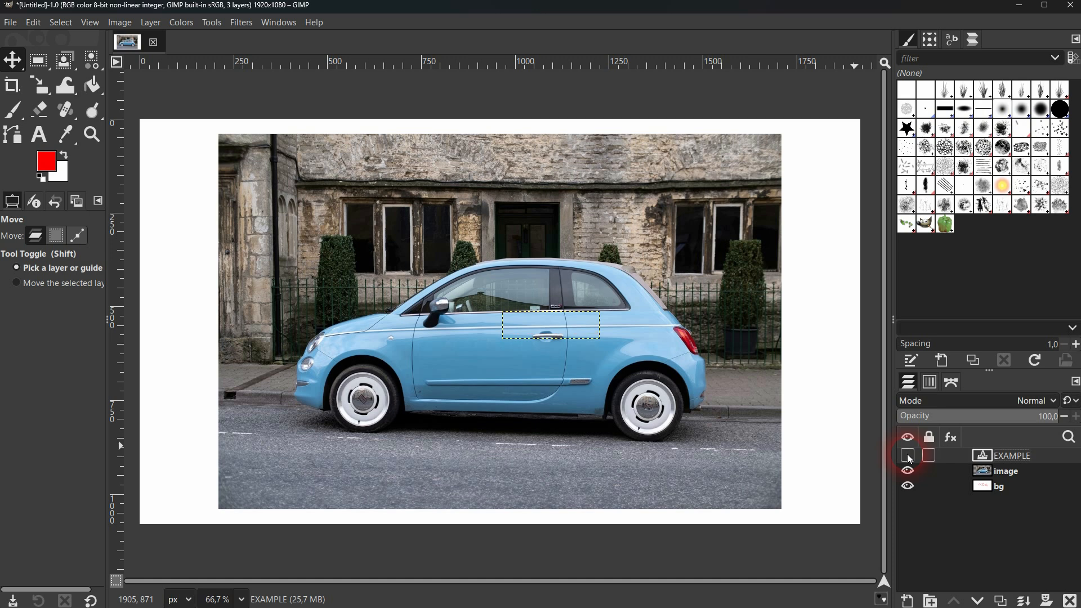
left_click(908, 456)
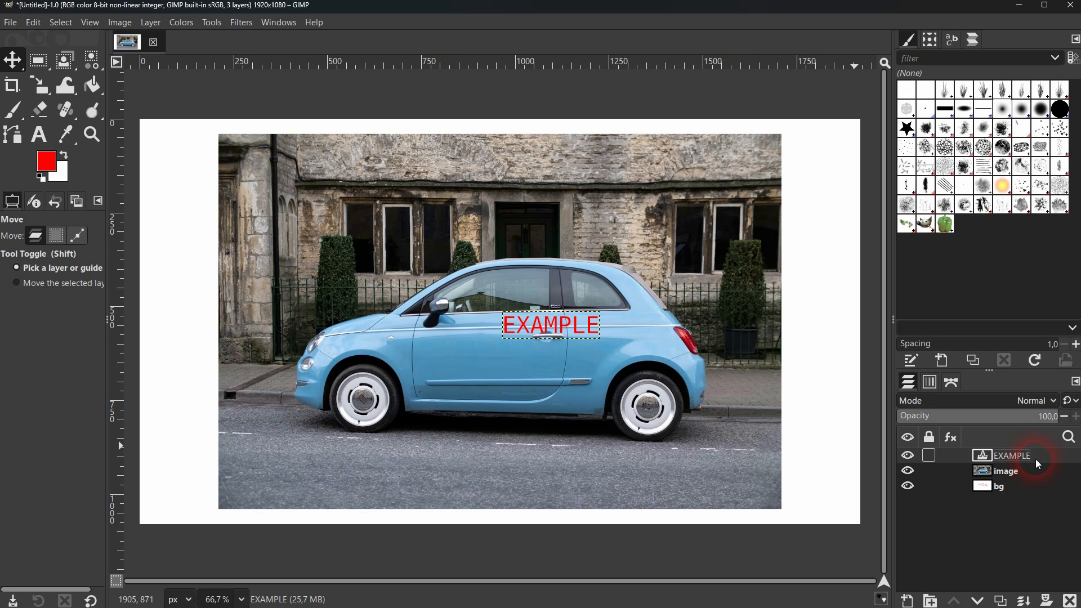
left_click(978, 602)
left_click(978, 602)
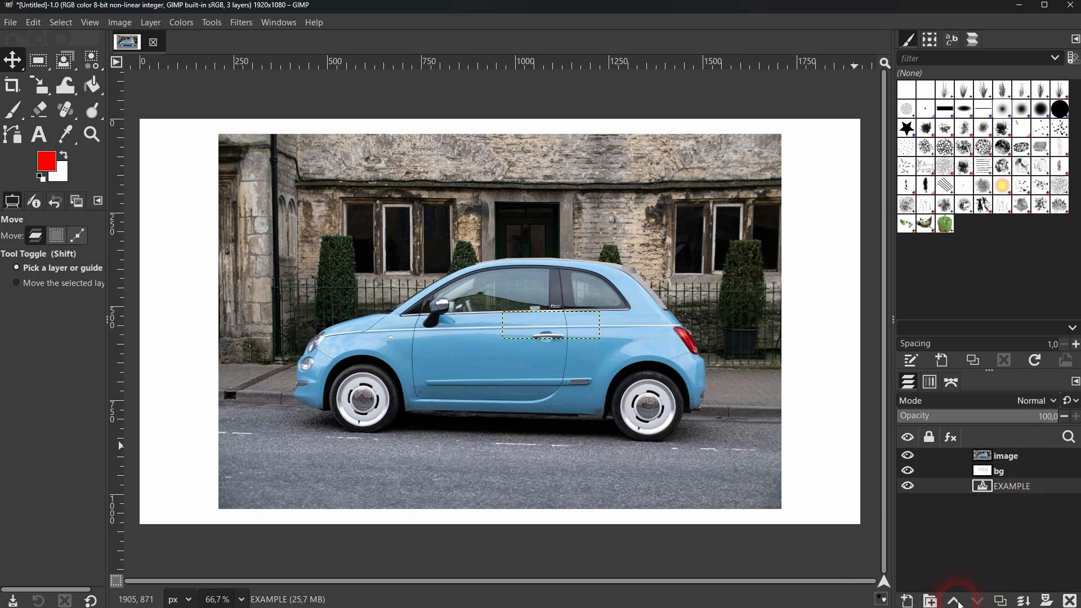
left_click(954, 601)
left_click(953, 602)
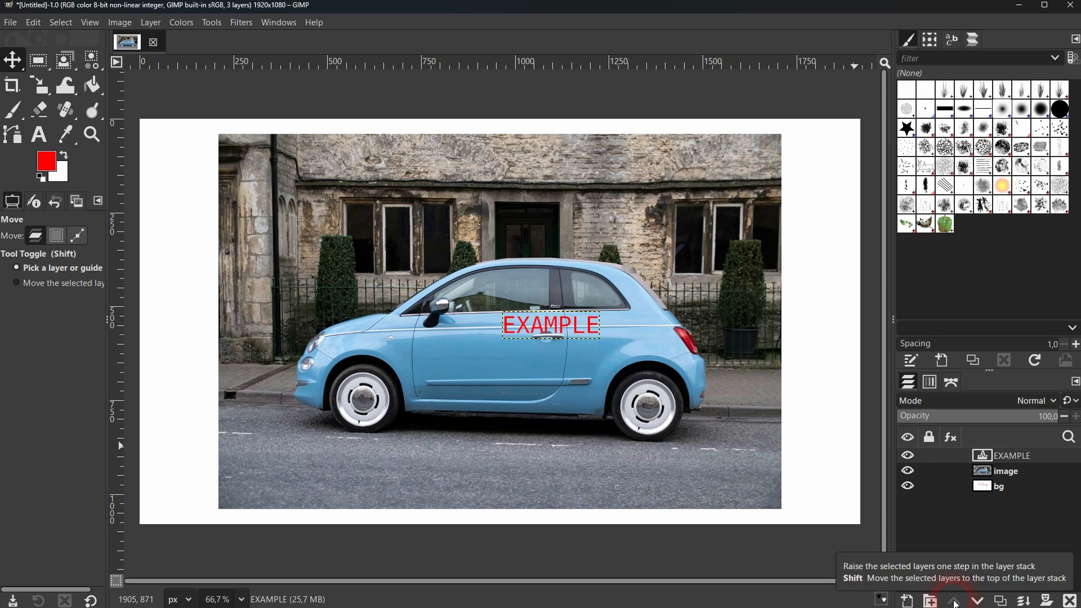
Lower the image layer below bg and raise it to the top of the layer stack, above EXAMPLE.
left_click(1006, 470)
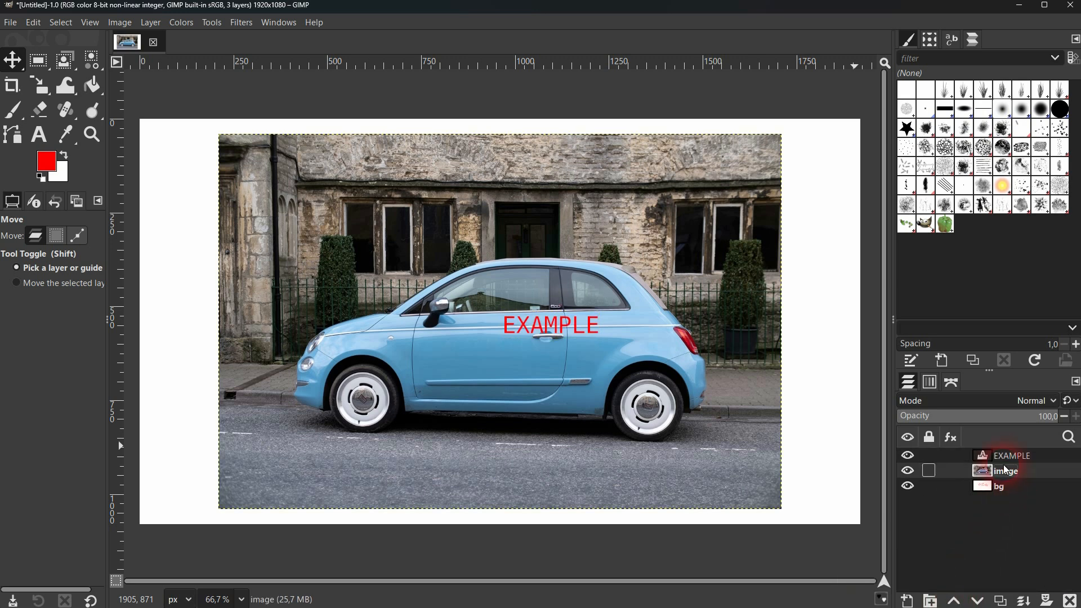
left_click(978, 601)
left_click(960, 603)
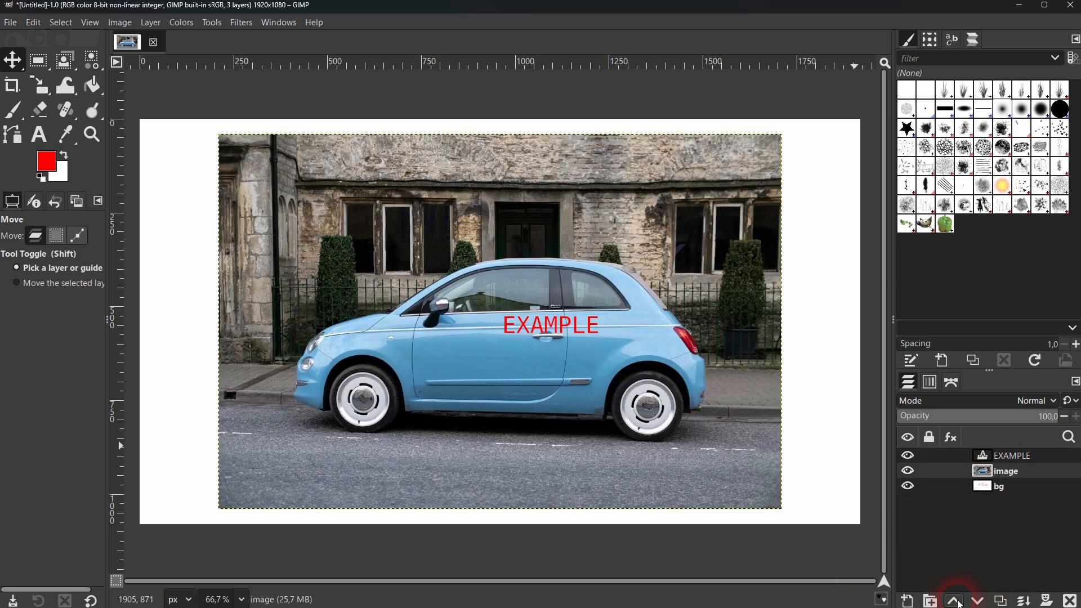
left_click(960, 603)
left_click(1002, 529)
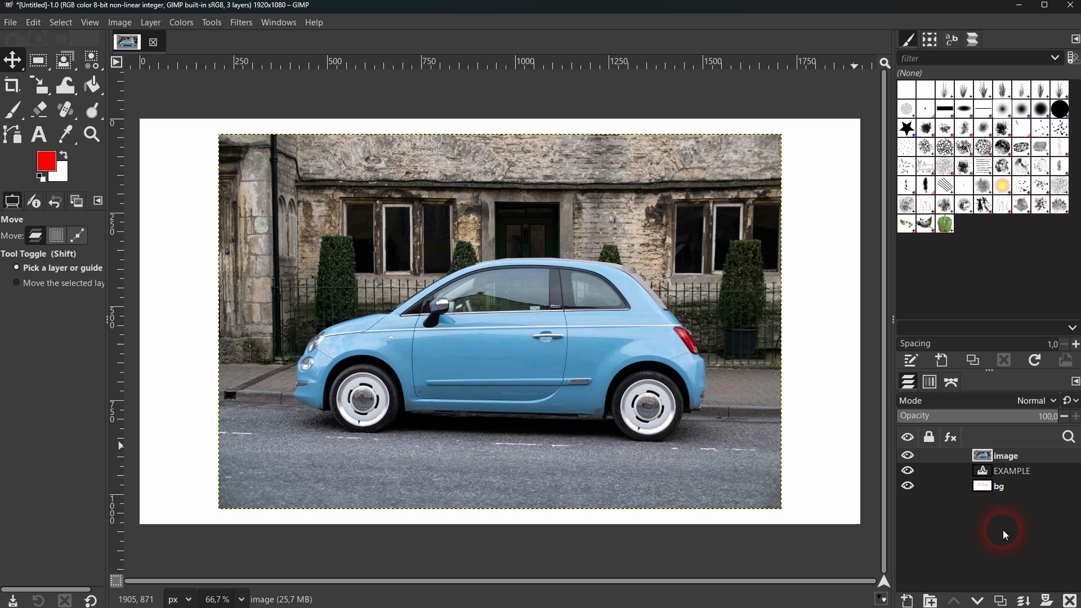
Raise the bg layer to the top of the layer stack and lower it back to the bottom.
left_click(1008, 488)
left_click(954, 602)
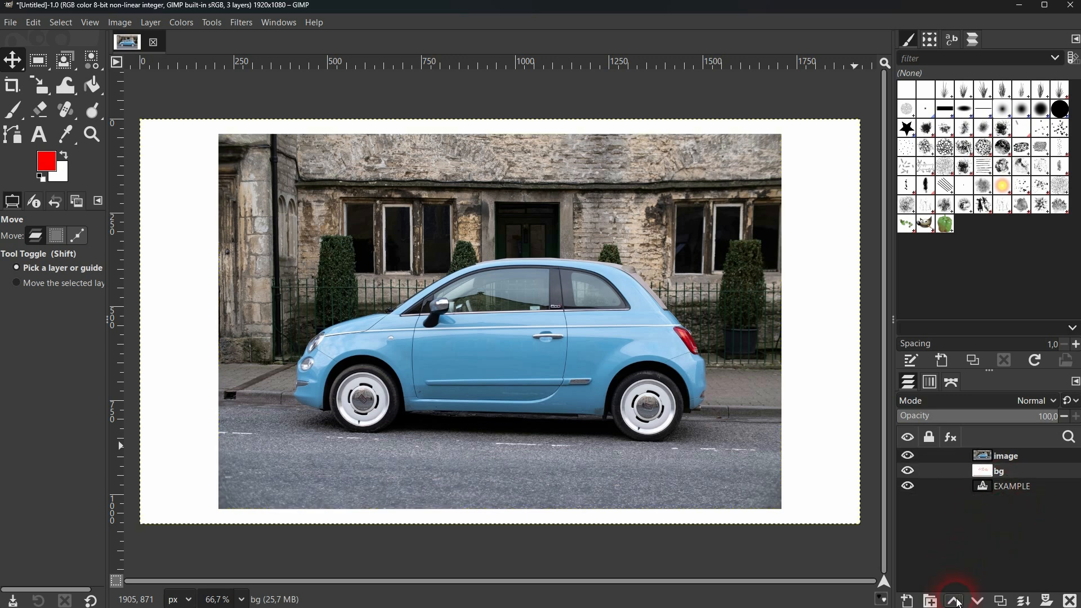
left_click(960, 602)
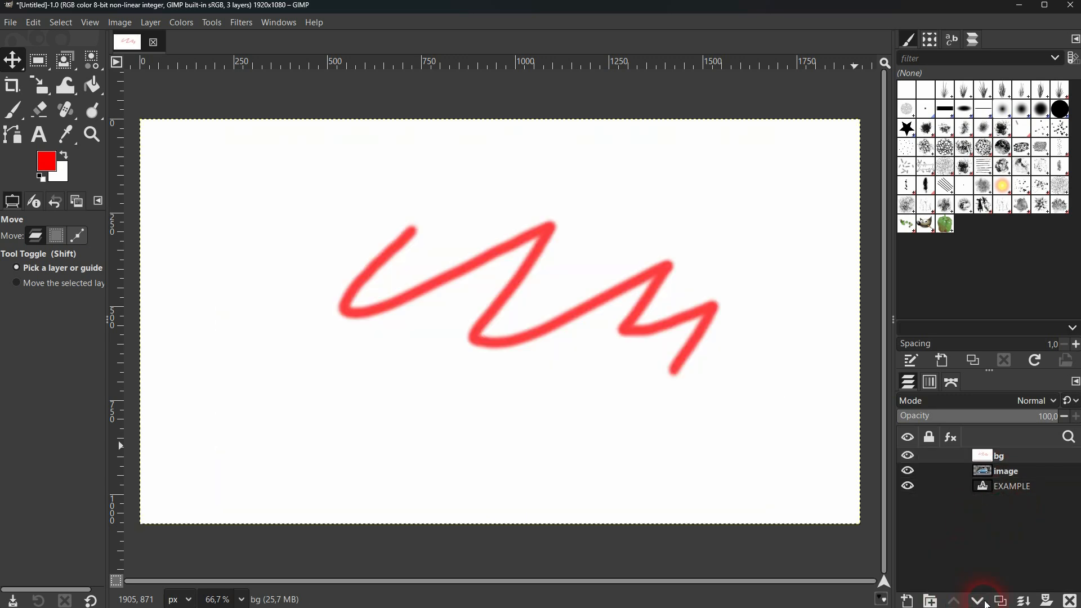
left_click(980, 601)
left_click(980, 602)
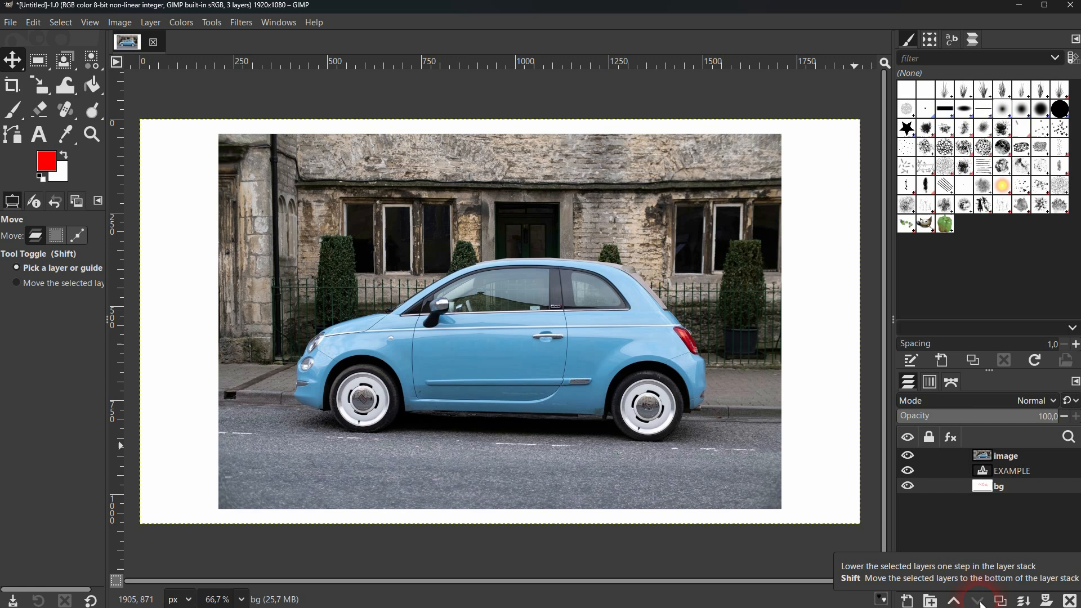
Raise the EXAMPLE text layer to the top of the layer stack and duplicate it twice.
left_click(1011, 473)
left_click(957, 602)
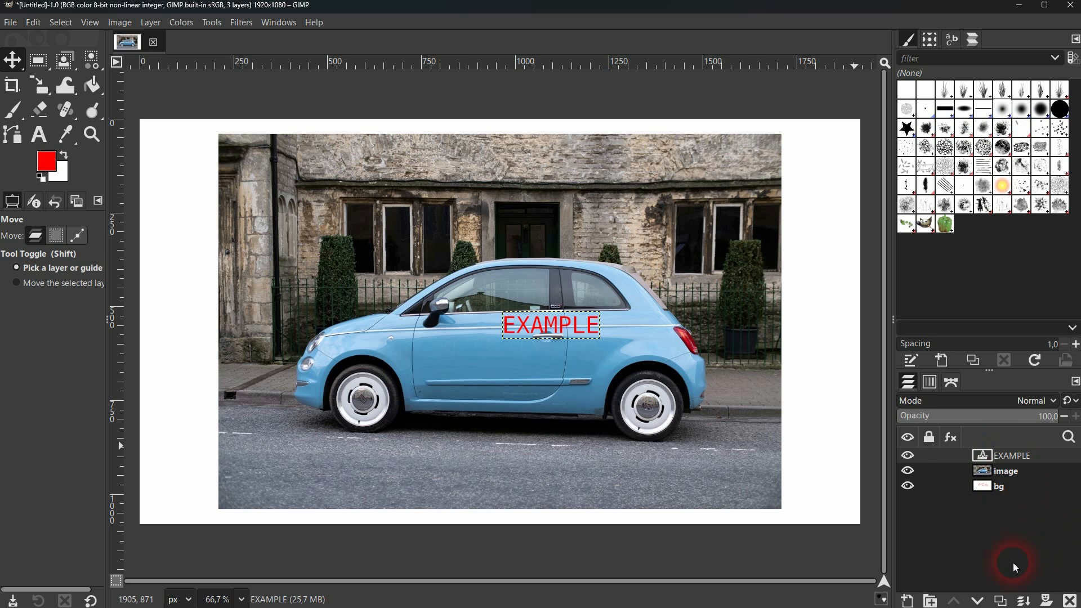
left_click(1001, 602)
left_click(1001, 602)
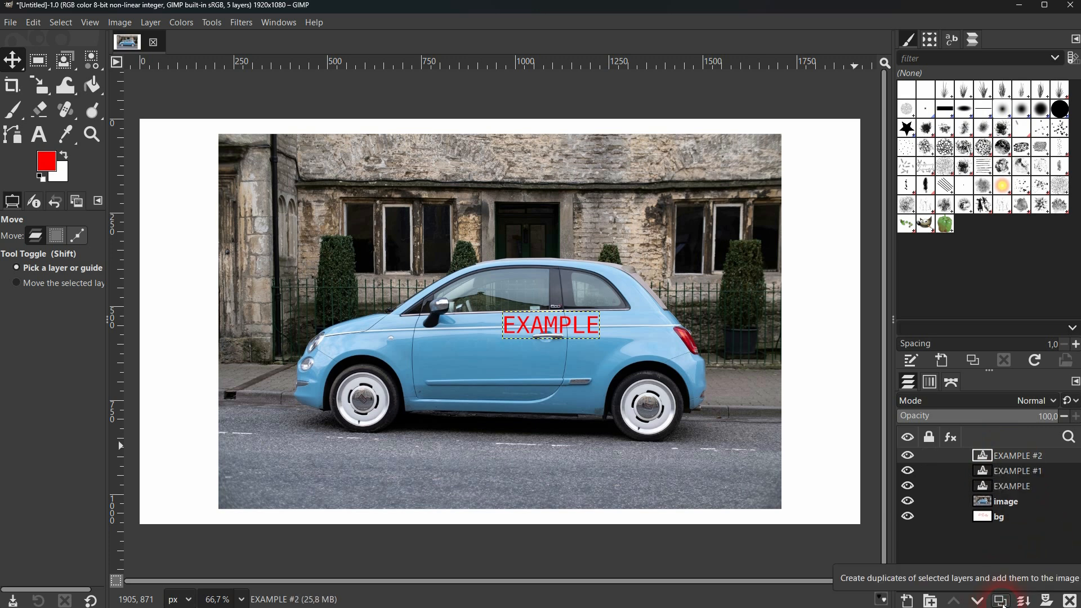
Duplicate the EXAMPLE text layer once more and delete the EXAMPLE layer together with all its copies.
left_click(1001, 601)
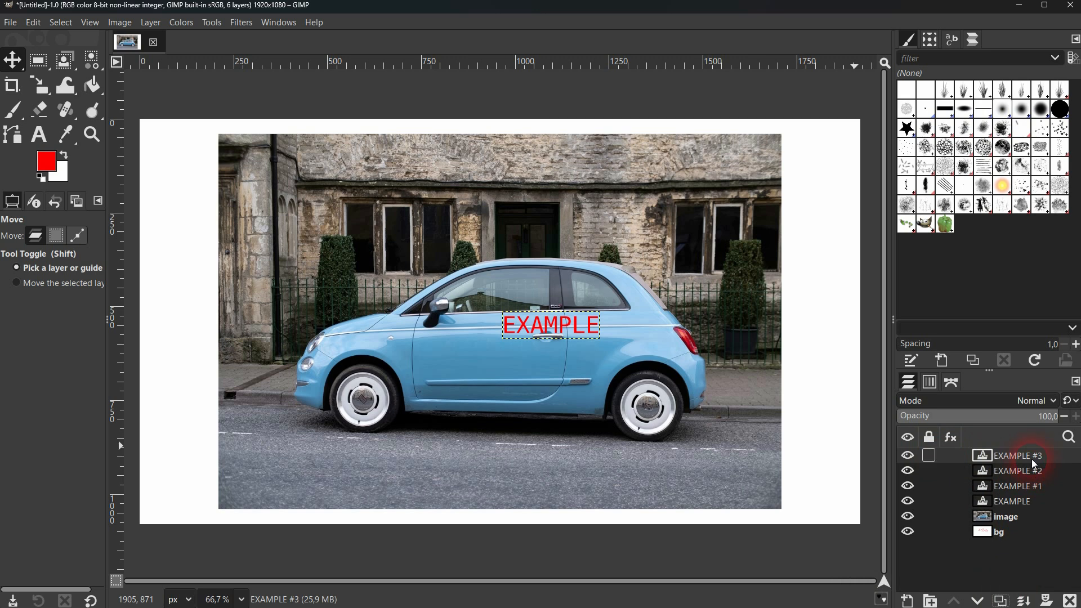
left_click(1070, 602)
left_click(1071, 601)
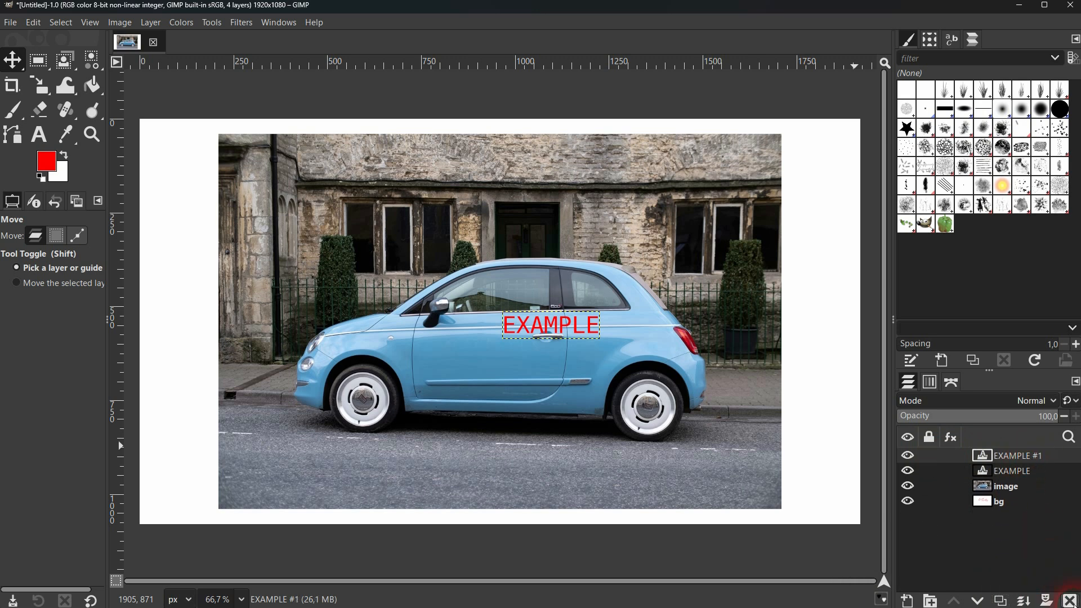
left_click(1070, 602)
left_click(1070, 601)
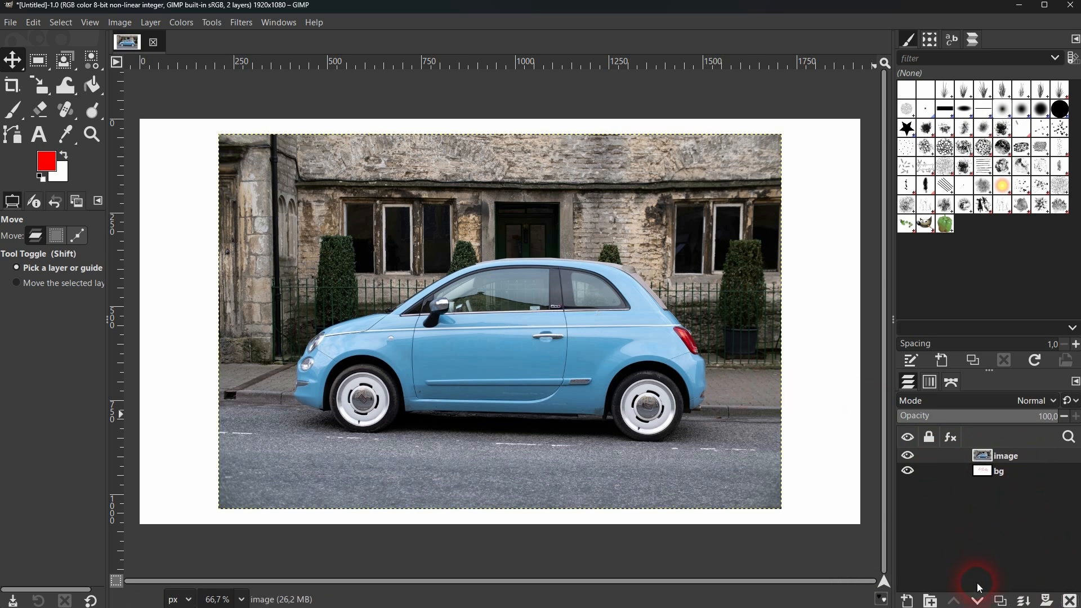
Duplicate the image layer twice and delete both copies.
left_click(1002, 601)
left_click(1002, 601)
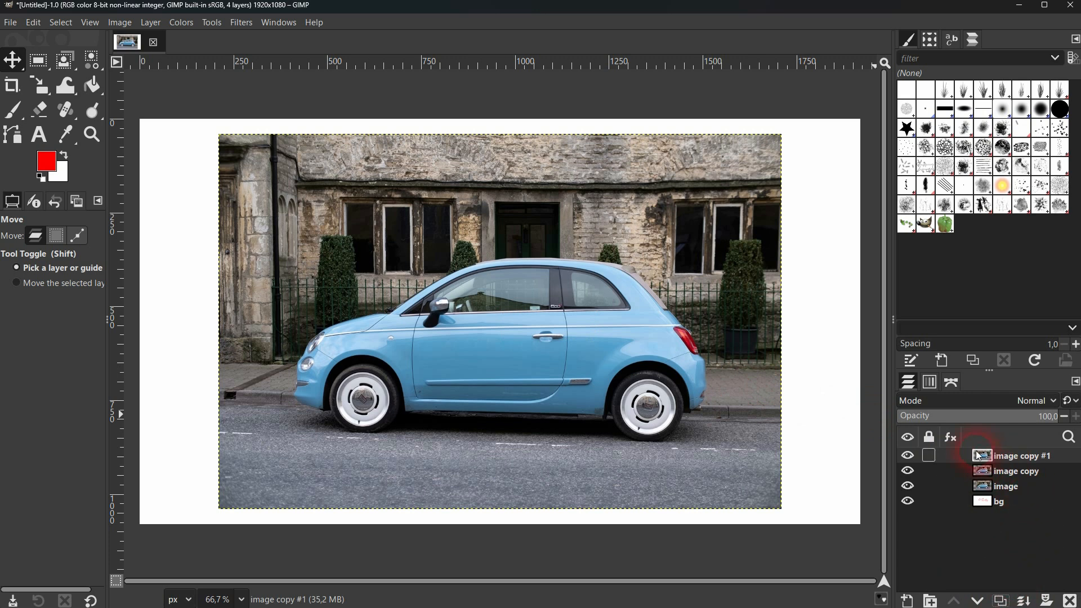
left_click(1071, 602)
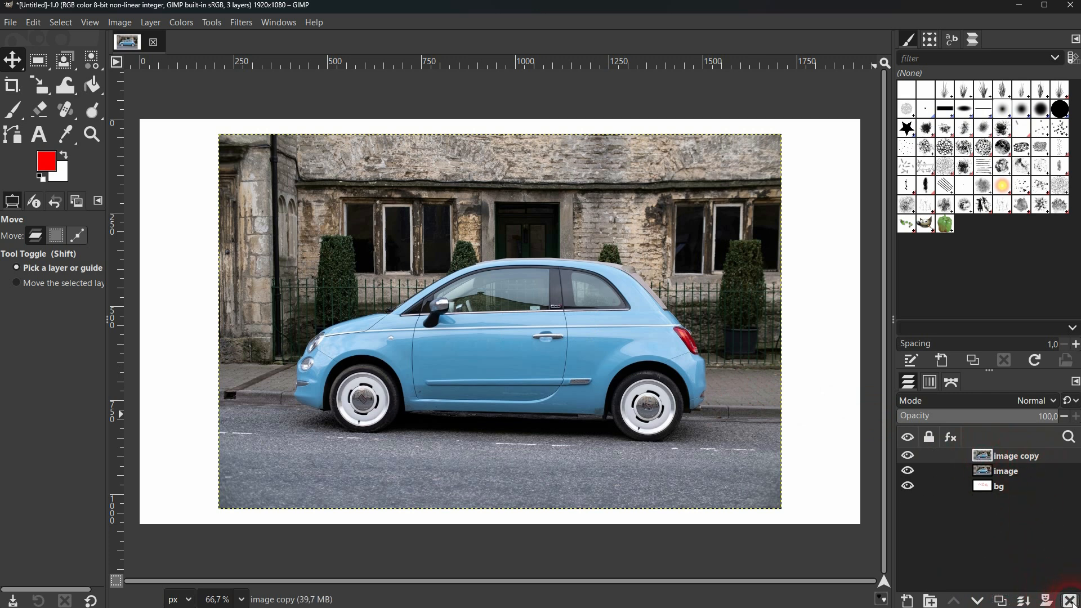
left_click(1071, 602)
Rename the image layer to original.
left_click(1012, 458)
double_click(1012, 457)
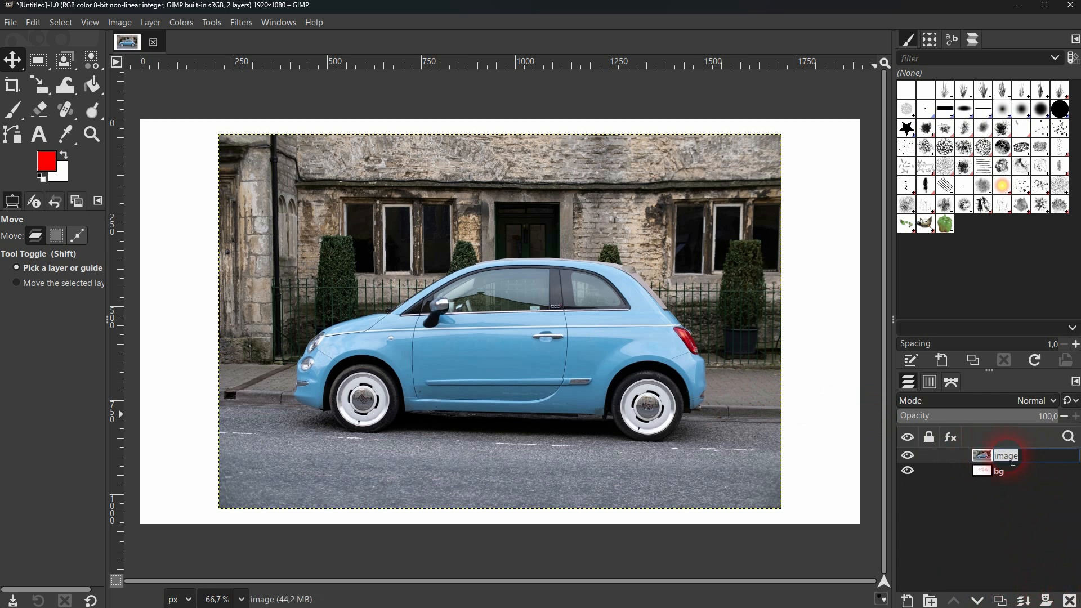
type("original")
key("Return")
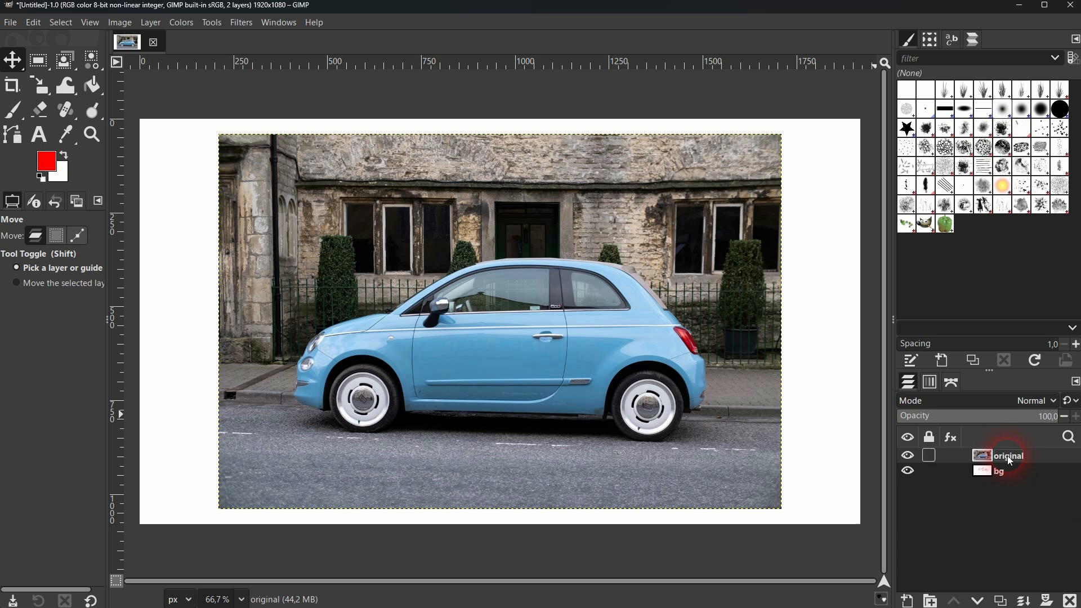
Duplicate the original layer and desaturate the copy to grayscale with the Saturation adjustment at its minimum scale.
left_click(1000, 601)
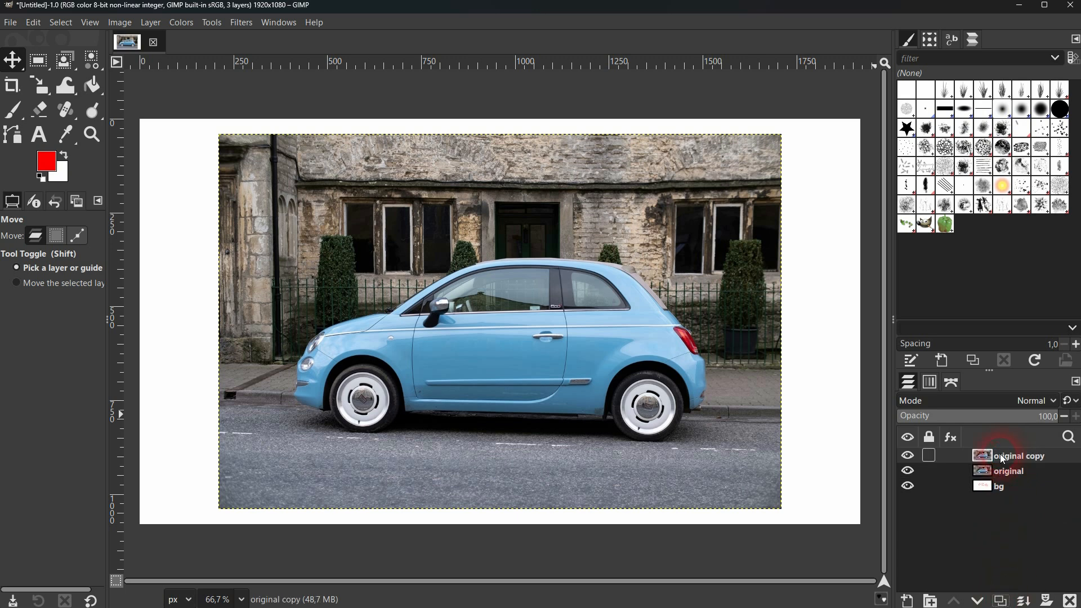
left_click(182, 23)
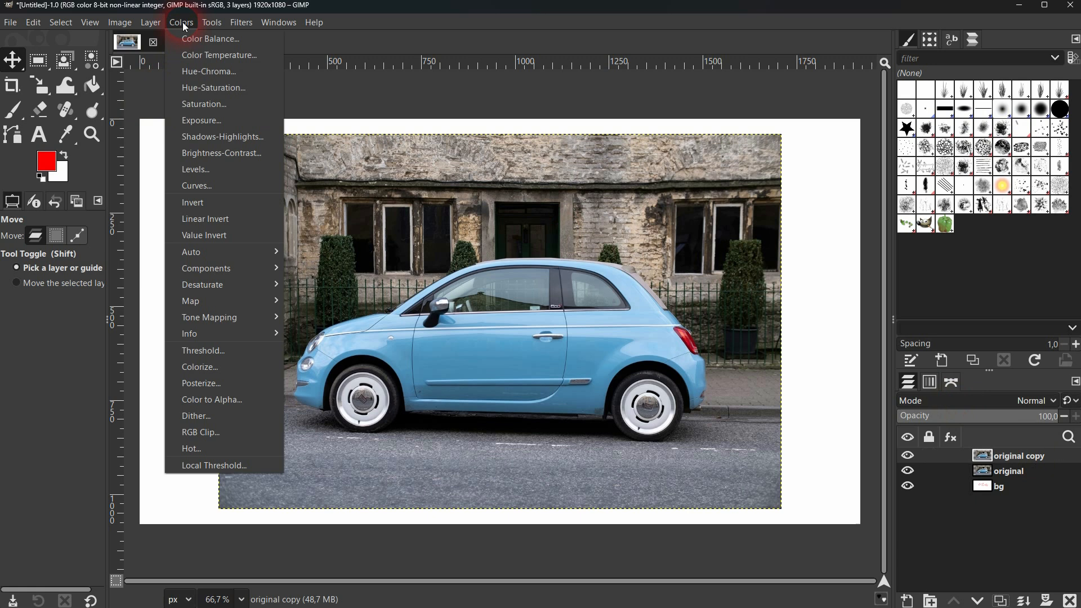
left_click(208, 104)
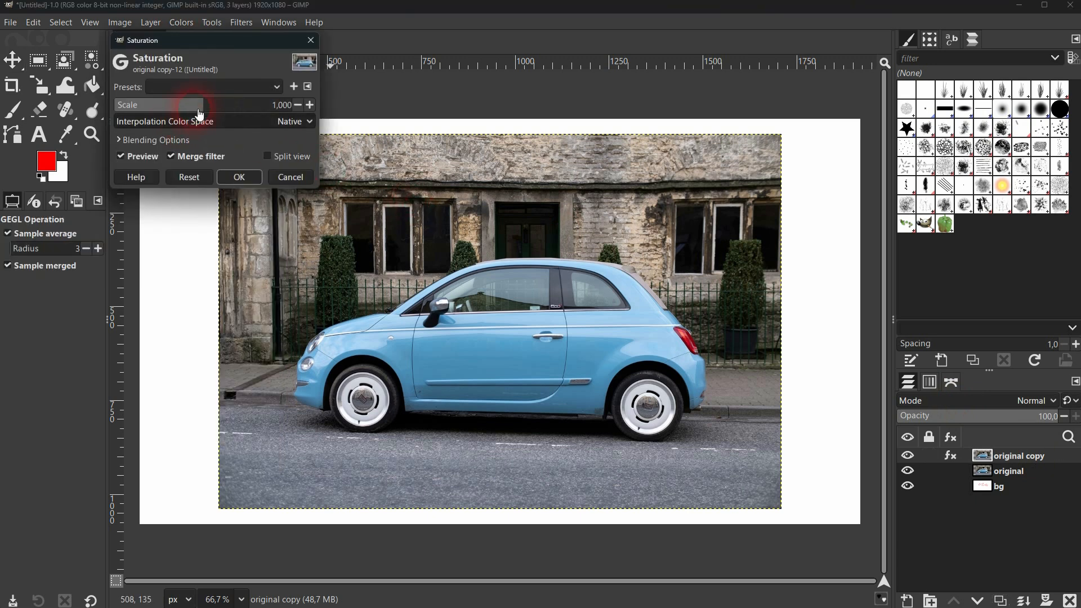
left_click_drag(205, 105, 69, 106)
left_click(260, 179)
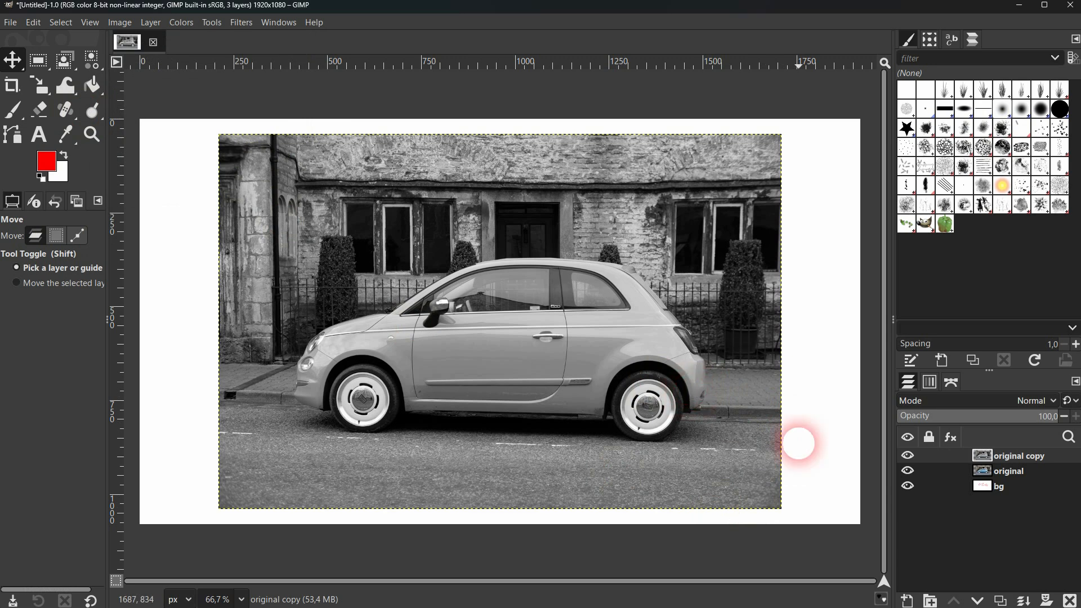
Hide and show the grayscale original copy layer to compare it with the colour photo, and delete the copy.
left_click(905, 457)
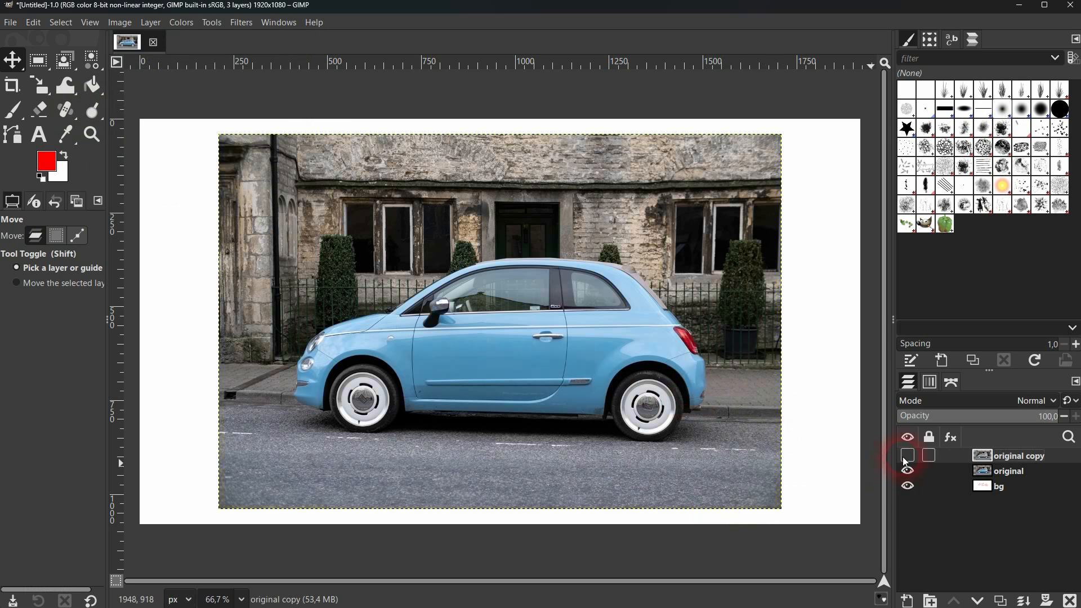
left_click(905, 457)
left_click(906, 456)
left_click(906, 457)
left_click(1033, 457)
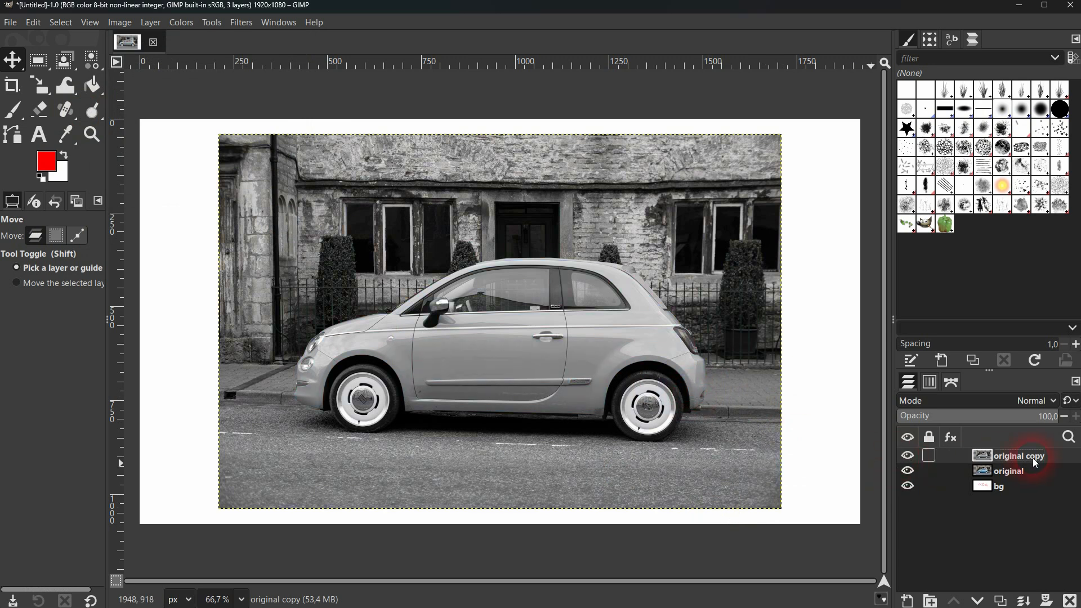
left_click(1070, 600)
Move the original layer slightly up and to the right, and shift the bg layer upward and undo that shift.
left_click(1004, 458)
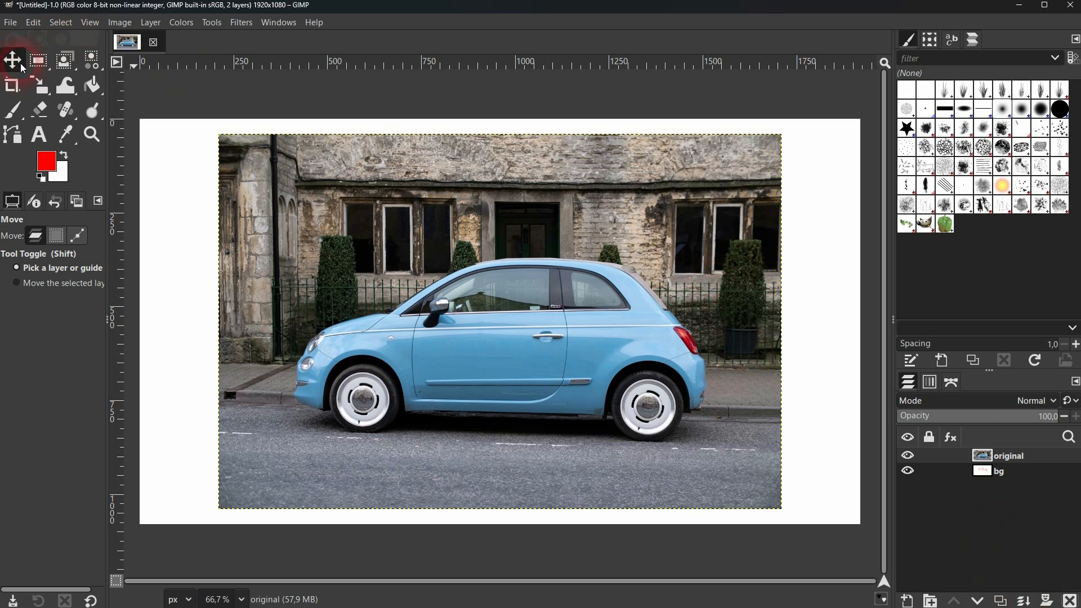
mouse_move(553, 320)
left_mouse_down()
mouse_move(453, 301)
mouse_move(560, 370)
mouse_move(558, 329)
mouse_move(575, 318)
left_mouse_up()
left_click(1006, 472)
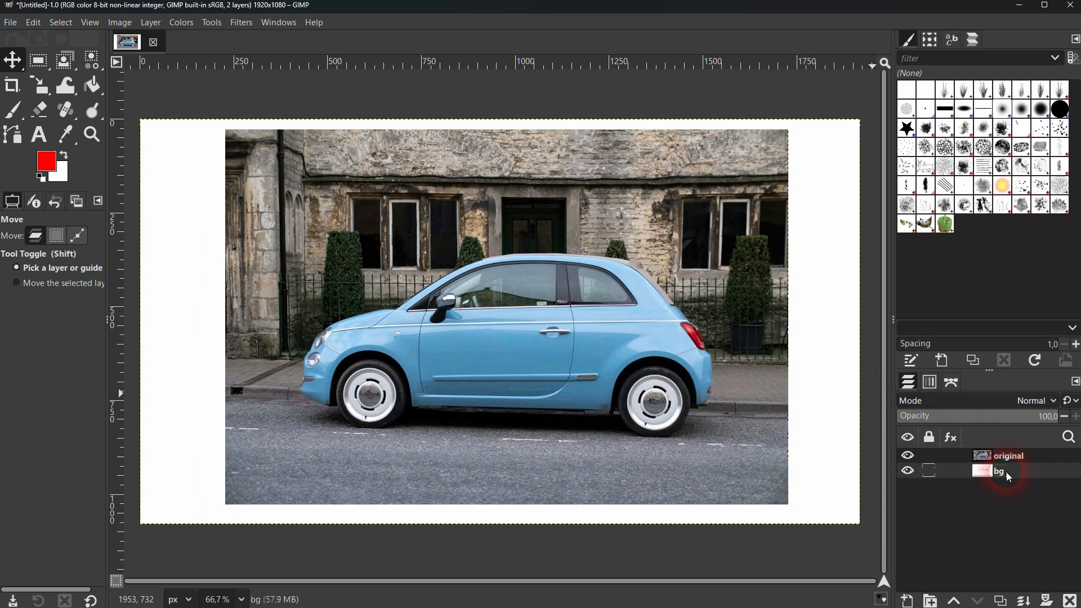
left_click_drag(828, 411, 823, 306)
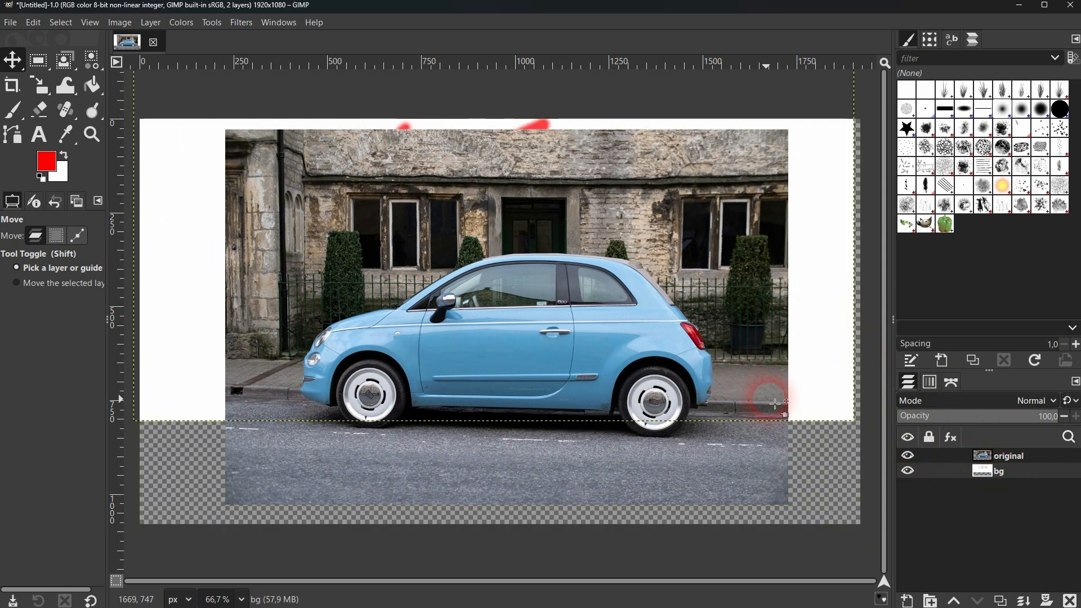
key("ctrl+z")
Merge the original layer down into bg, and hide and show the merged layer.
left_click(1009, 457)
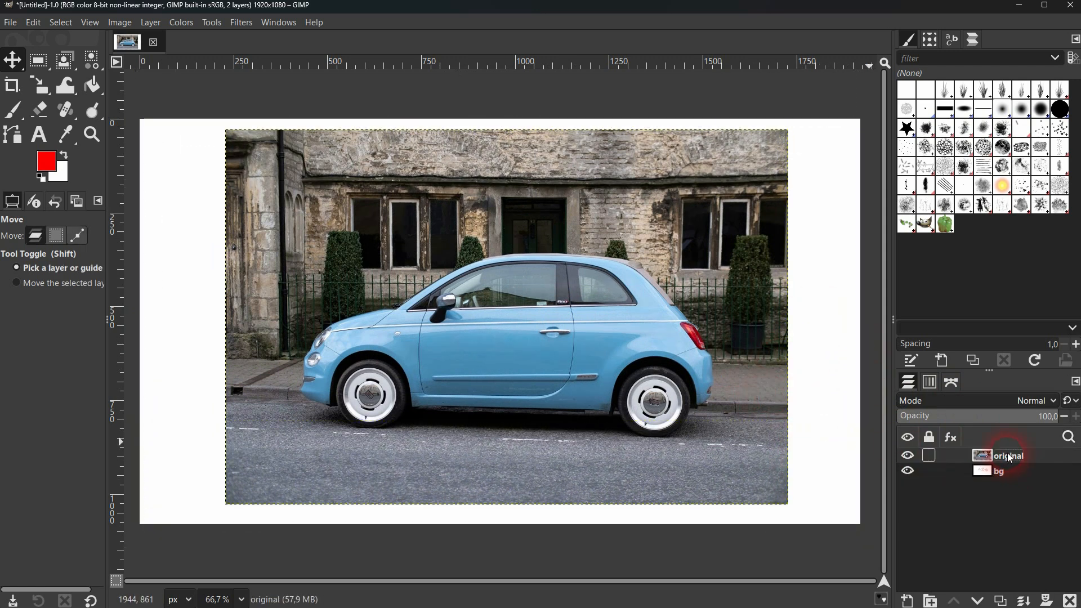
left_click(1026, 601)
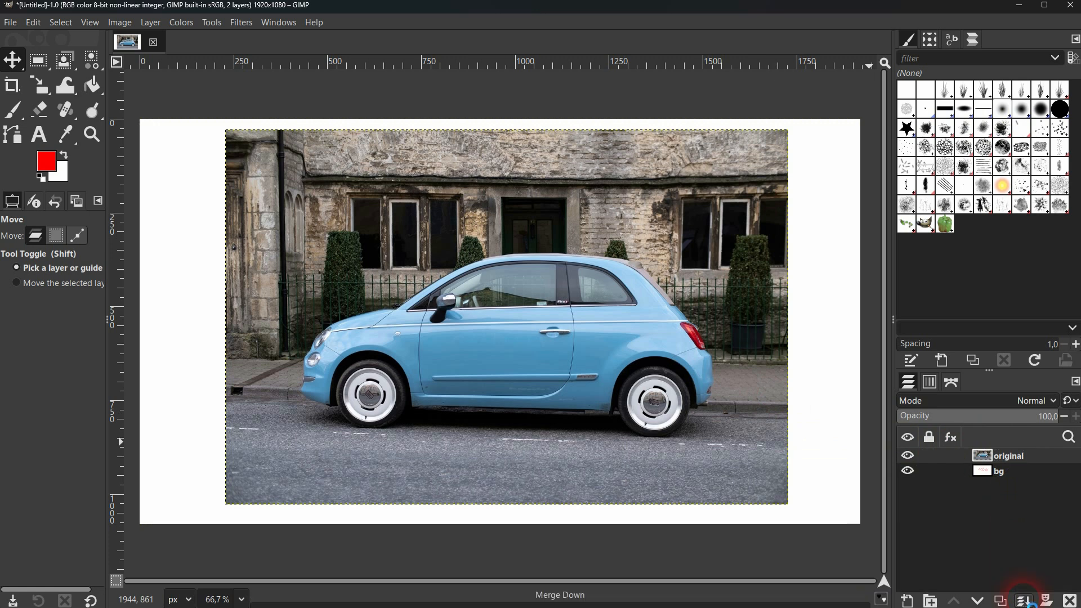
left_click(908, 458)
left_click(907, 459)
Move the merged bg layer on the canvas, and undo both the move and the layer merge.
left_click_drag(599, 308, 566, 284)
key("ctrl+z")
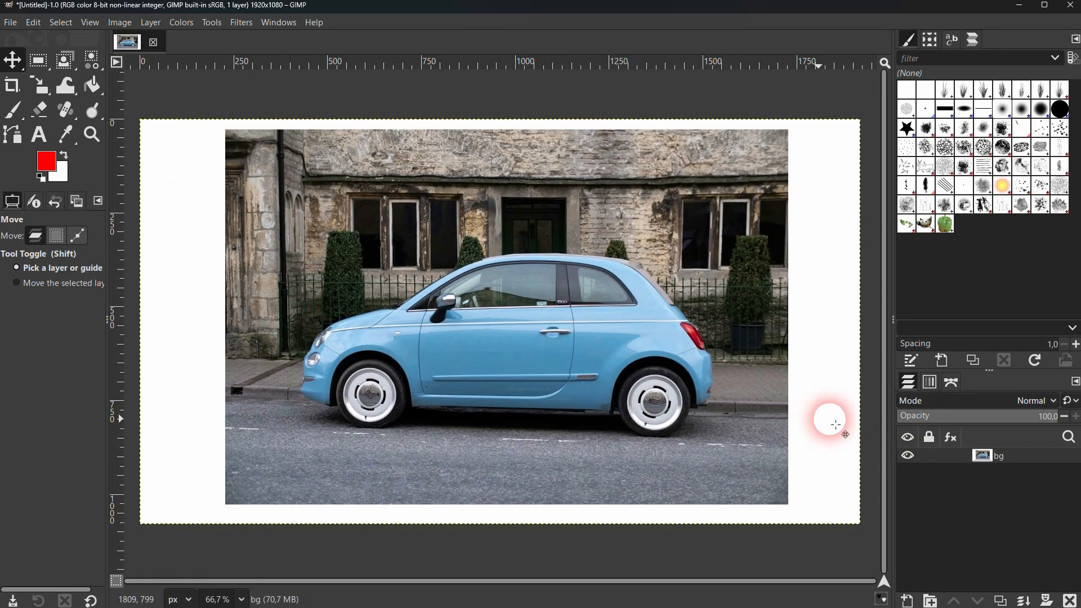
key("ctrl+z")
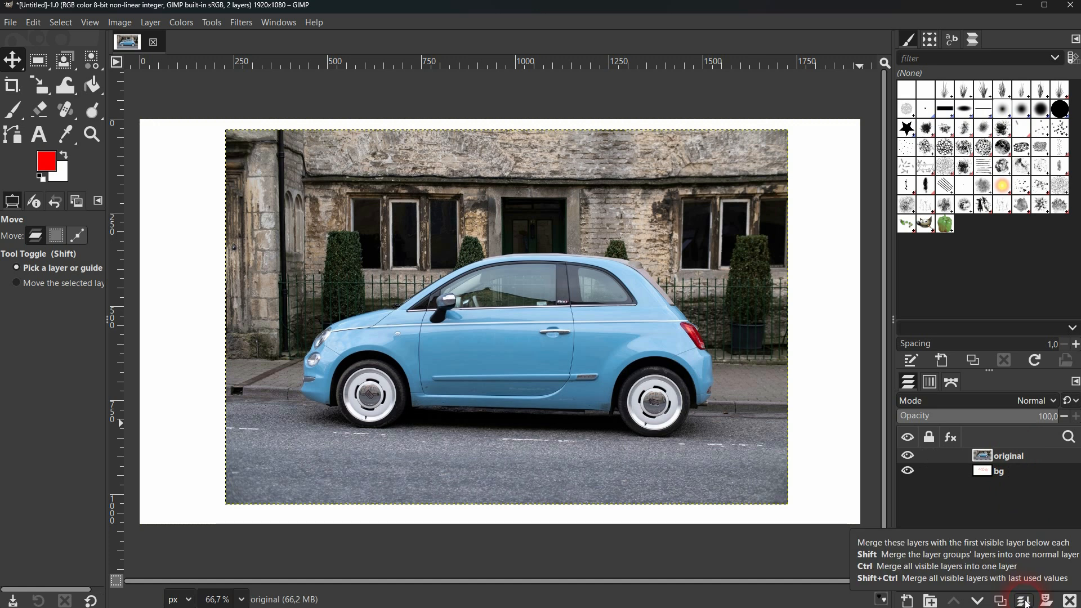
Try to merge the bg layer down.
left_click(1009, 473)
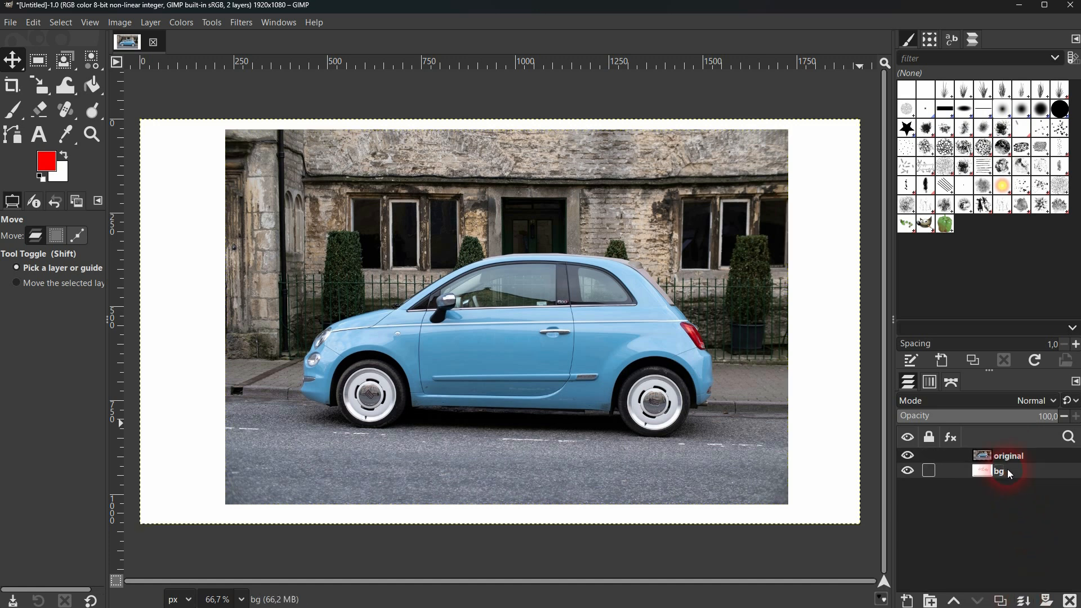
left_click(1025, 601)
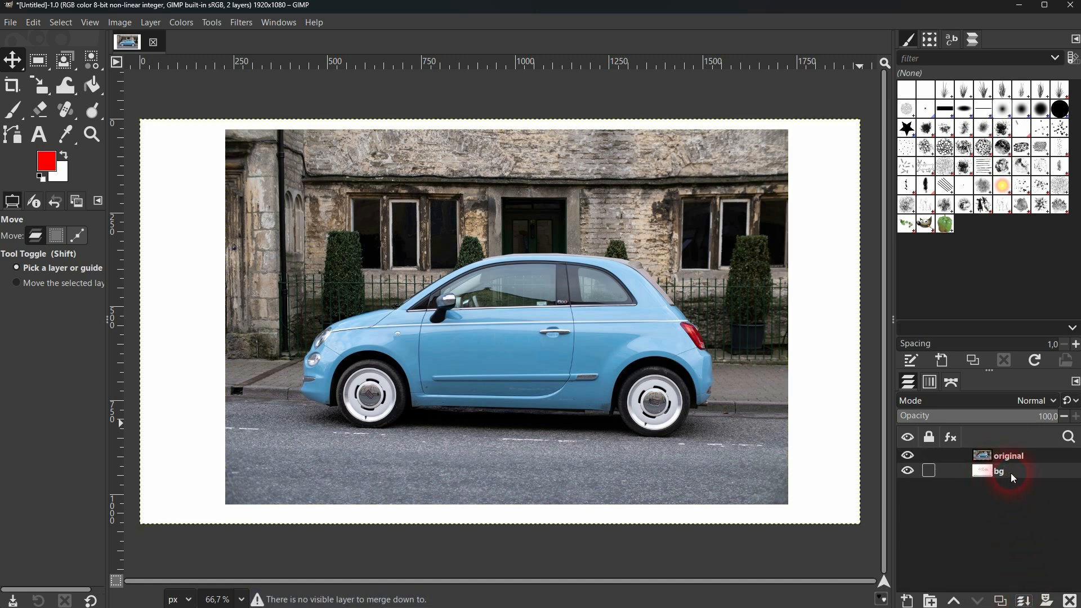
Duplicate the original layer four times.
left_click(1009, 456)
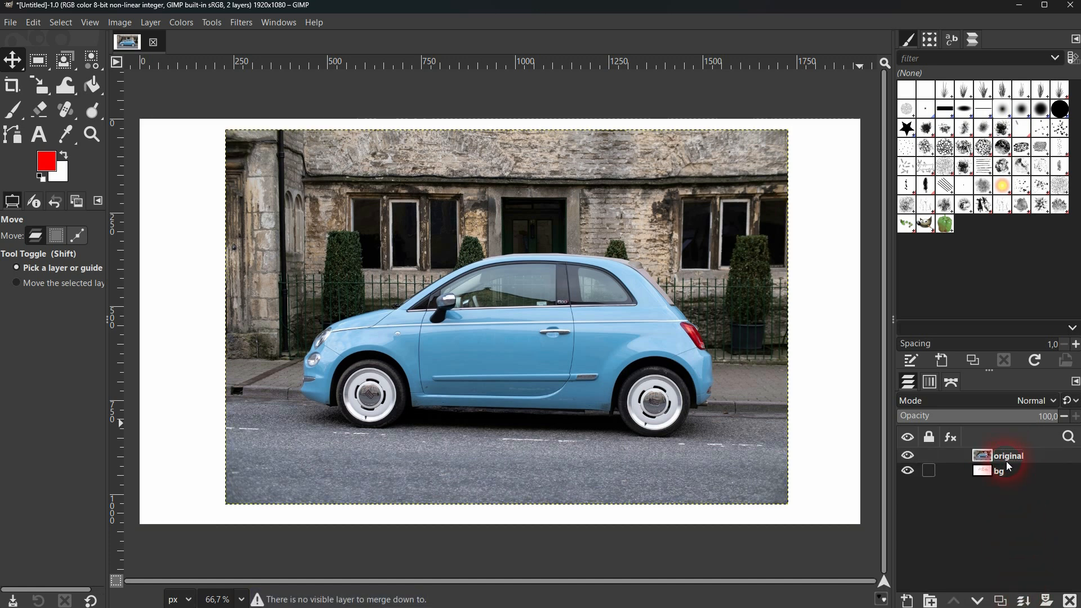
left_click(1002, 602)
left_click(1001, 602)
left_click(1001, 601)
left_click(1001, 601)
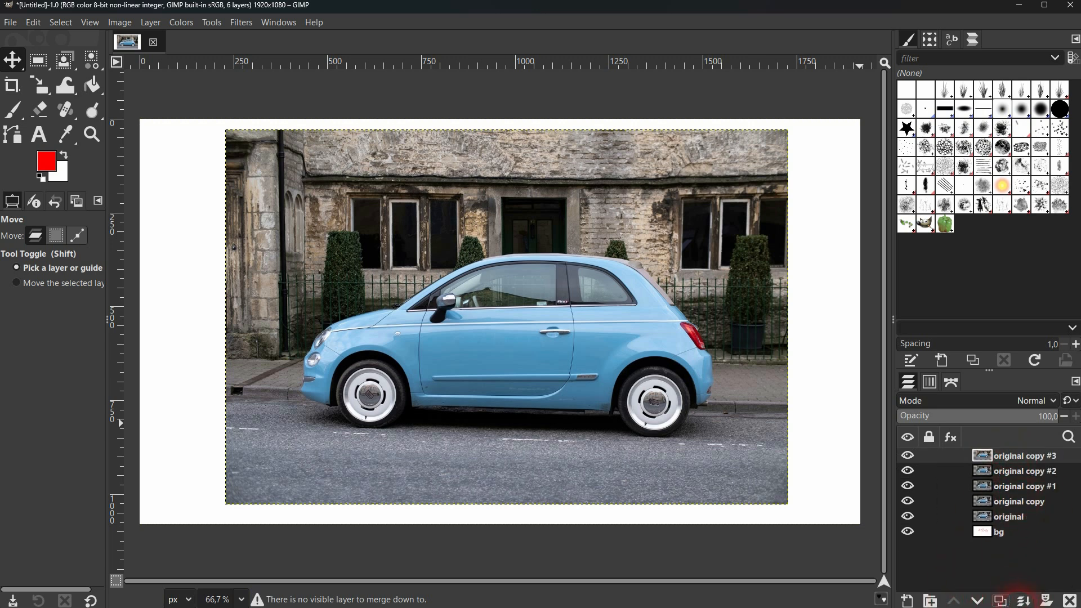
Merge the original layer and its copies down one by one into bg, and move the merged layer down and to the right.
left_click(1024, 602)
left_click(996, 455)
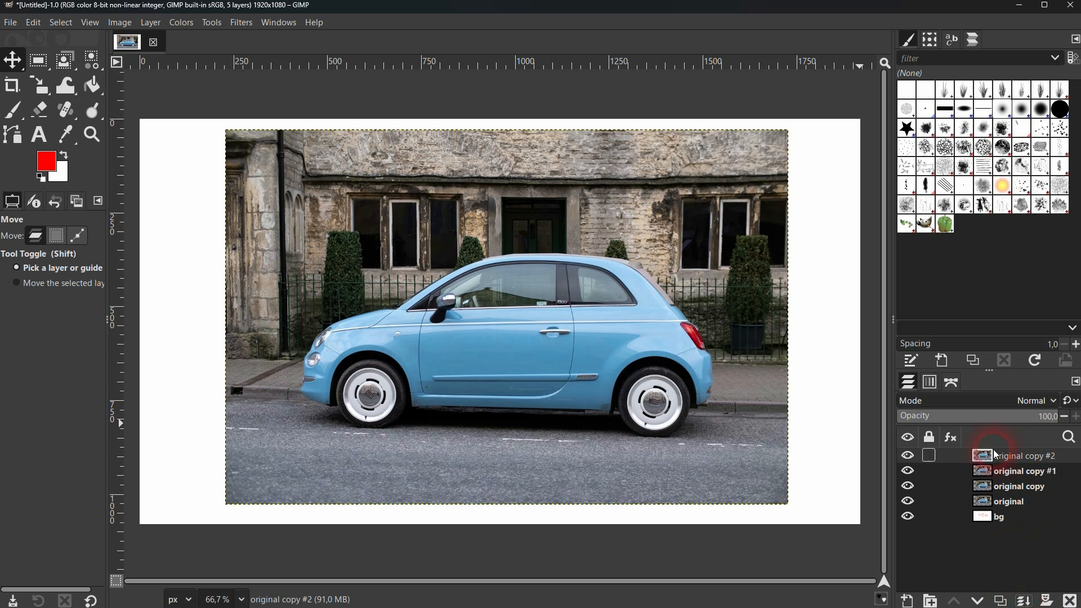
left_click(1025, 601)
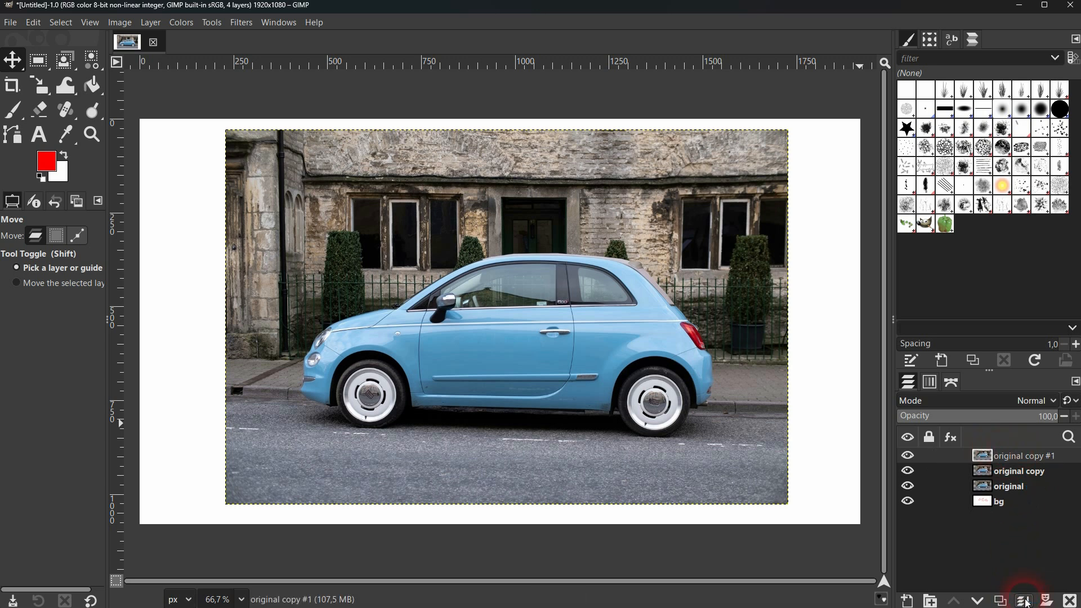
left_click(1025, 601)
left_click(1025, 601)
left_click(1025, 601)
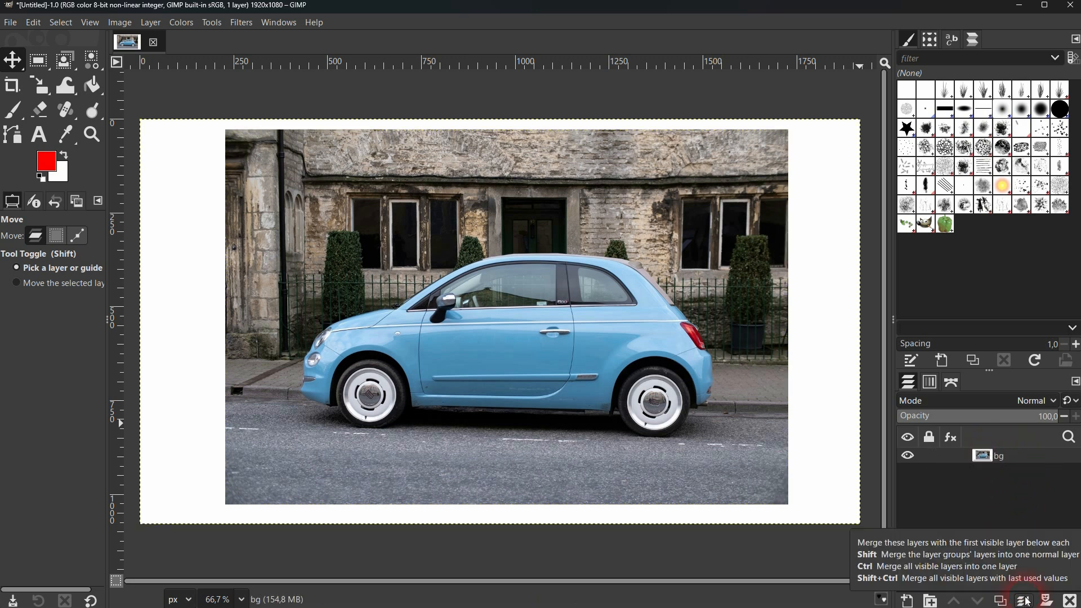
left_click_drag(624, 318, 707, 372)
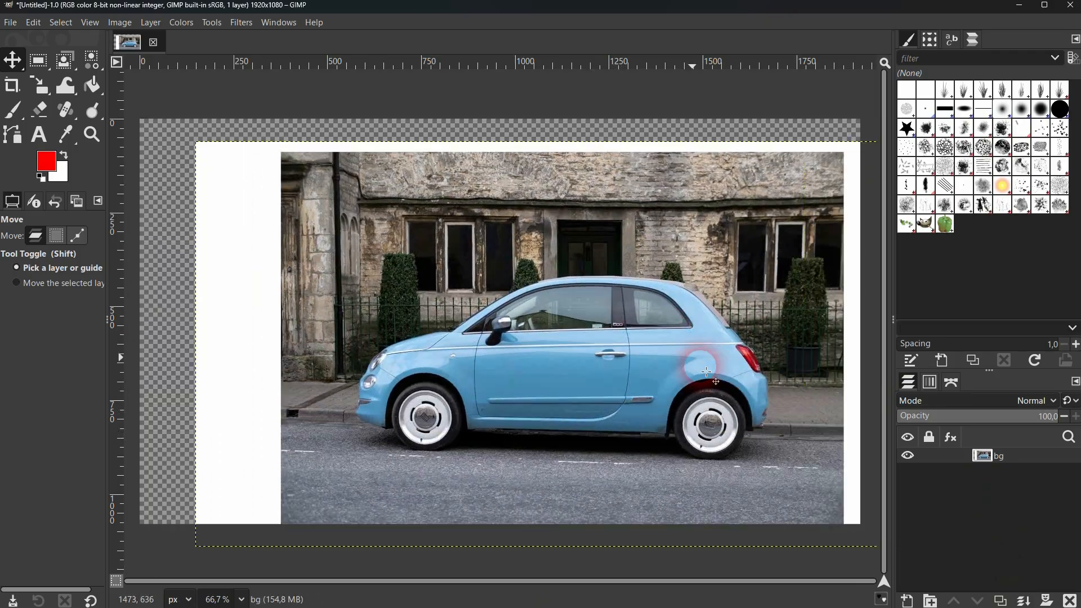